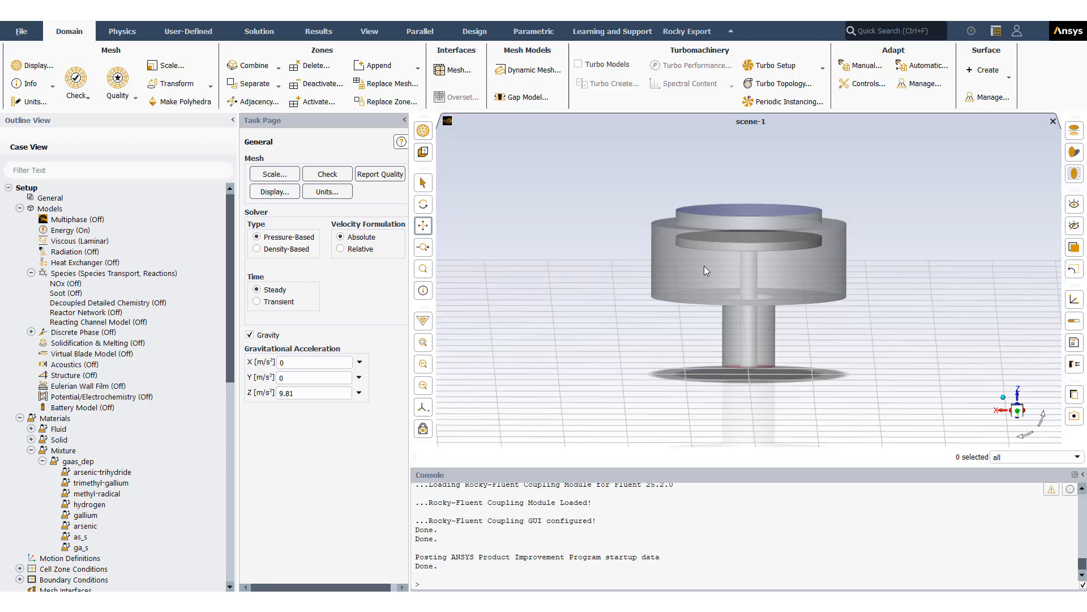
- Review the Species model setup, including its transport, reaction, wall surface and diffusion options and mixture material, leaving it unmodified
drag(231, 340, 230, 331)
double_click(113, 274)
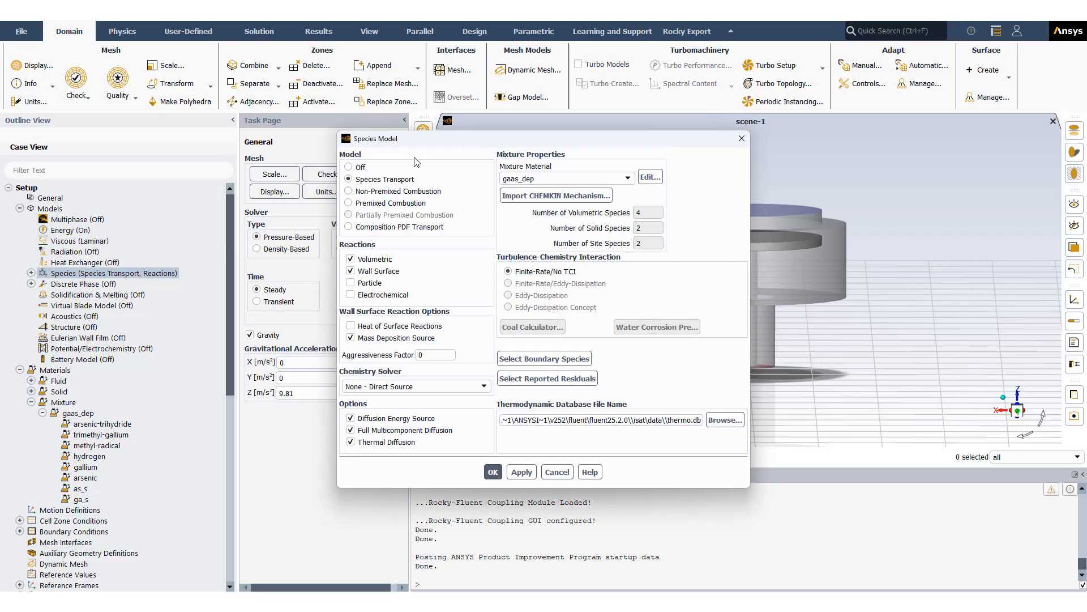
drag(453, 142, 446, 151)
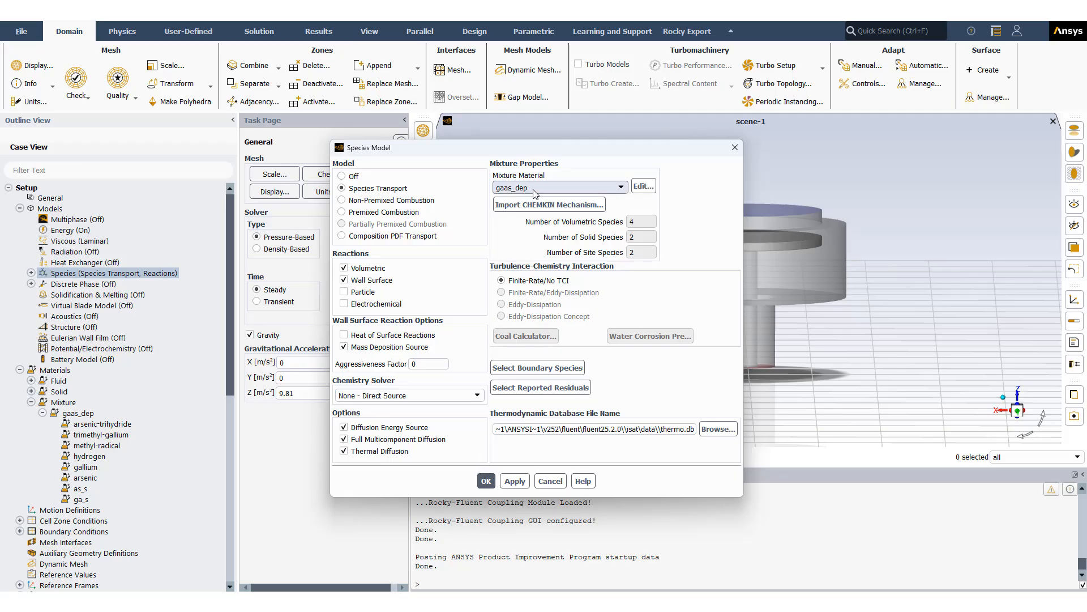
click(734, 149)
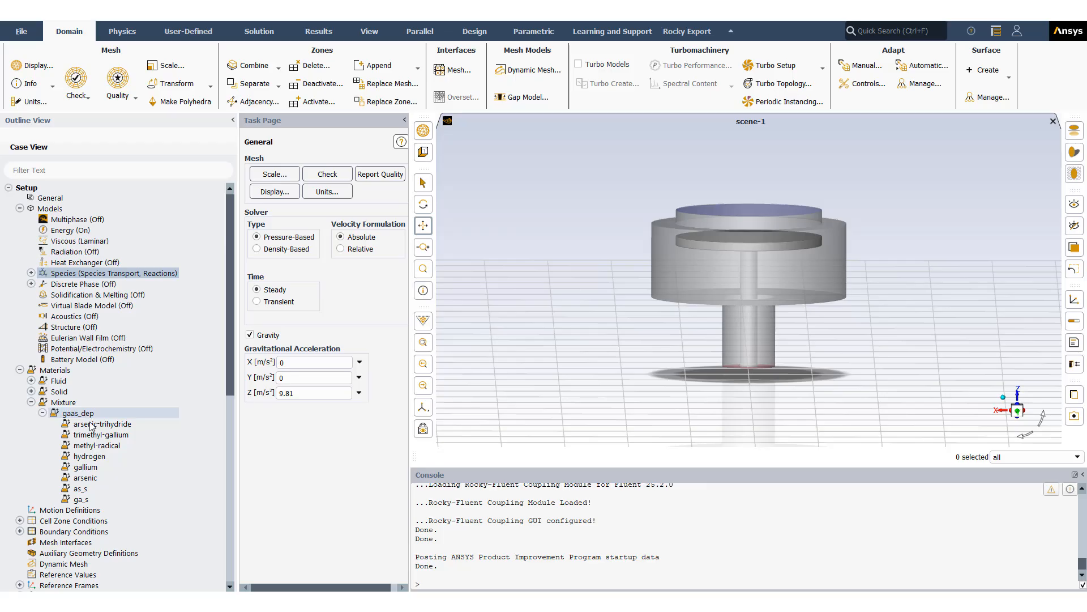
- Examine the volumetric, site and solid species assigned to the gaas_dep mixture
click(88, 467)
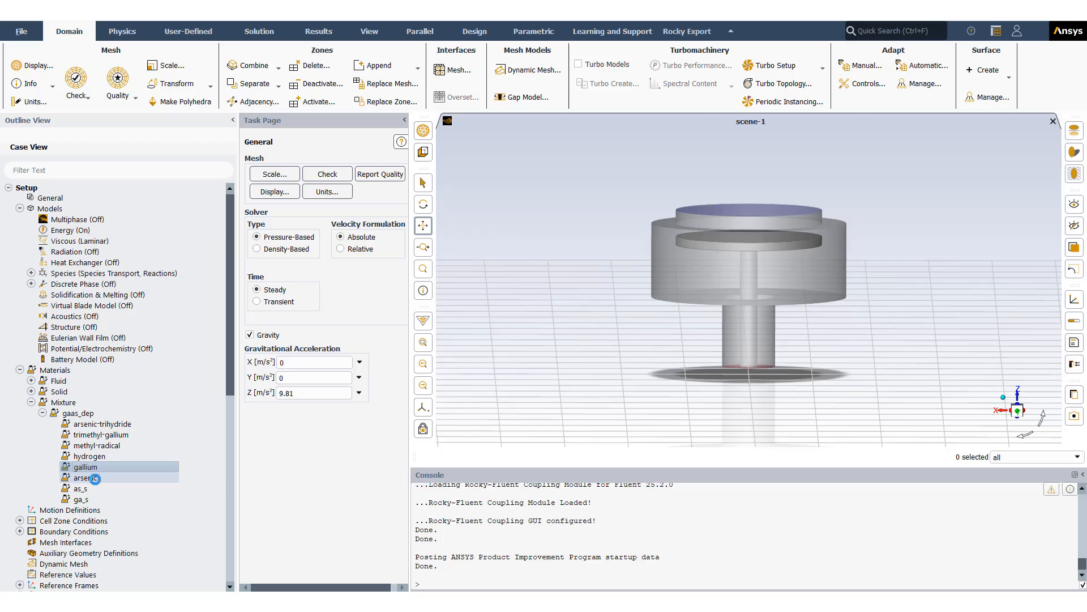
click(107, 479)
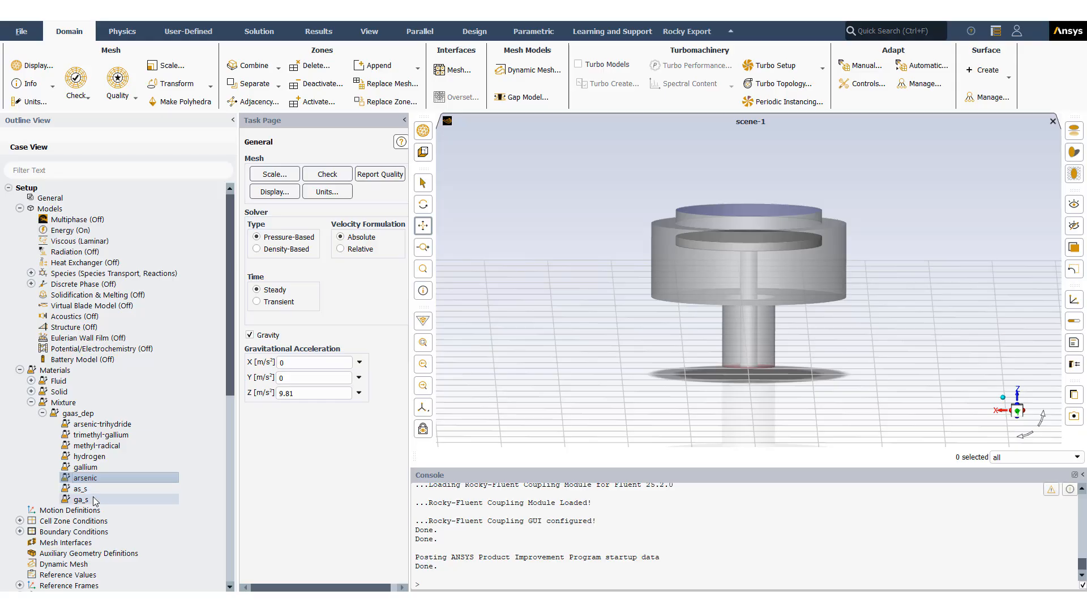
double_click(79, 414)
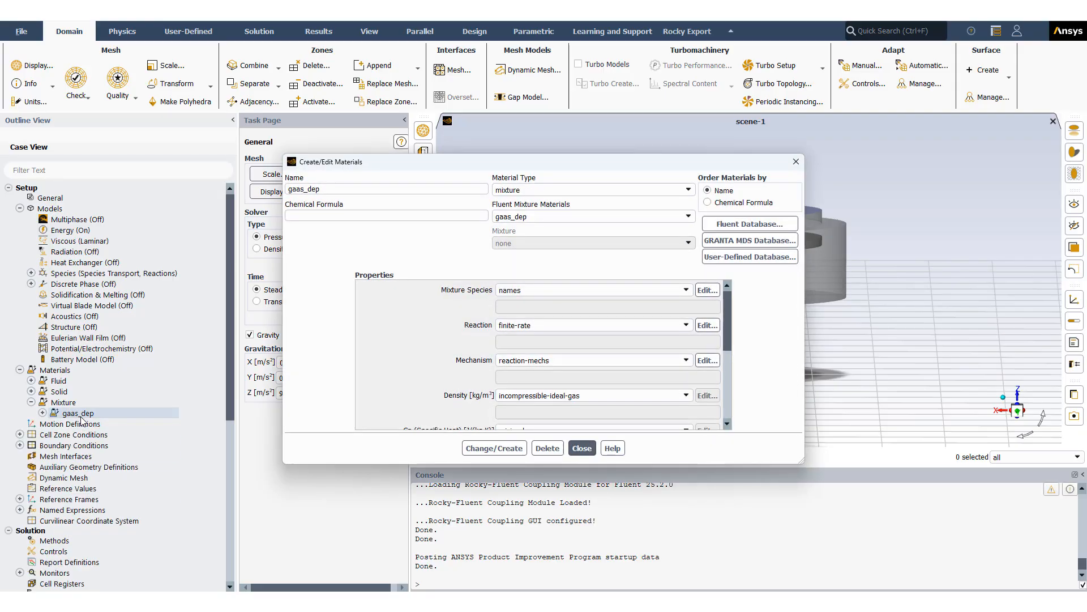
click(708, 290)
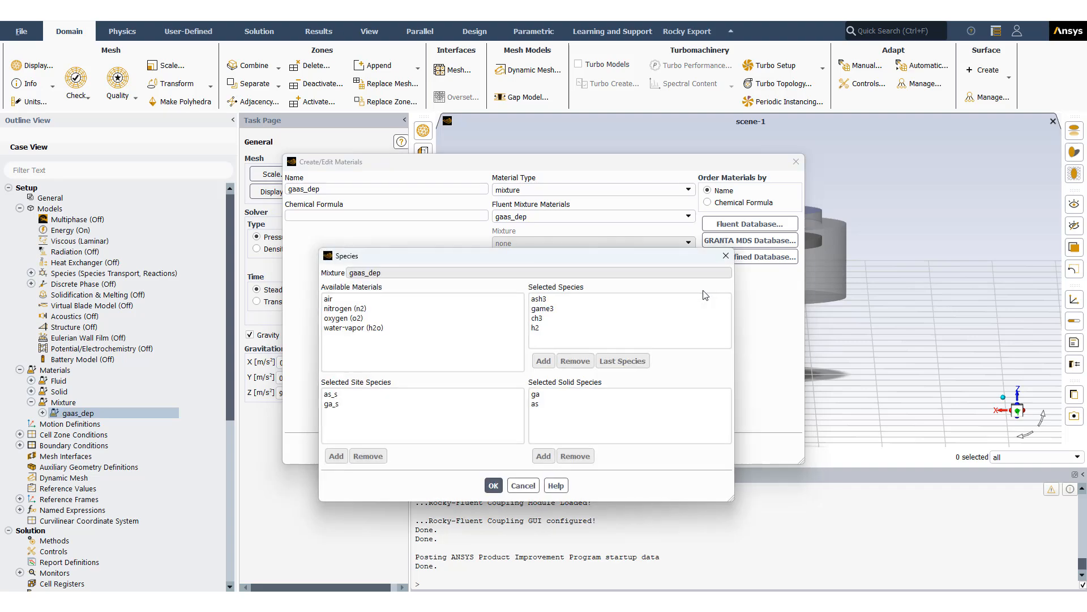
drag(524, 260, 534, 203)
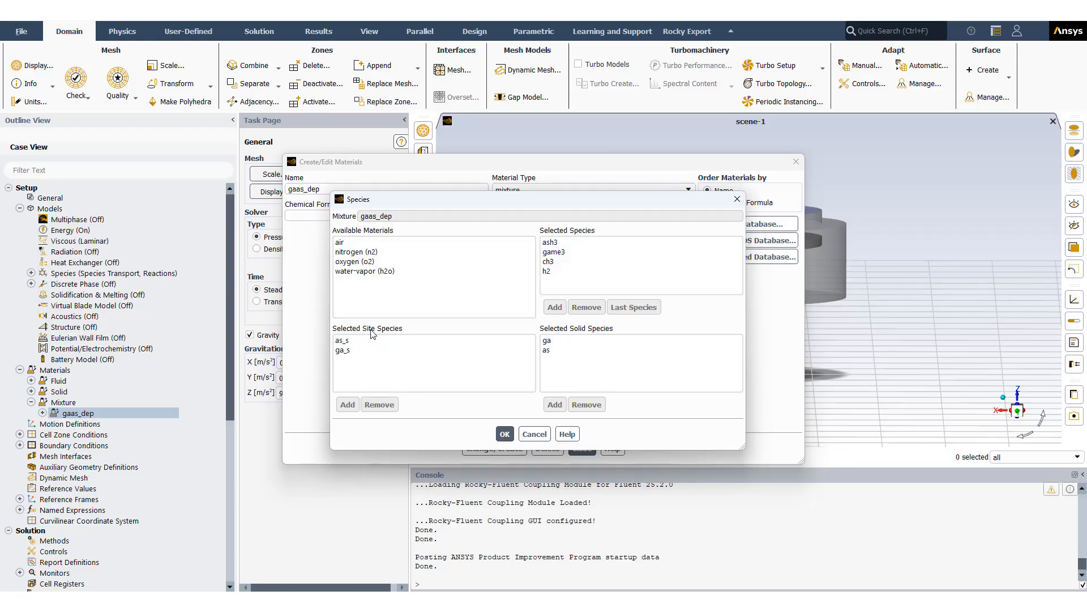
click(738, 200)
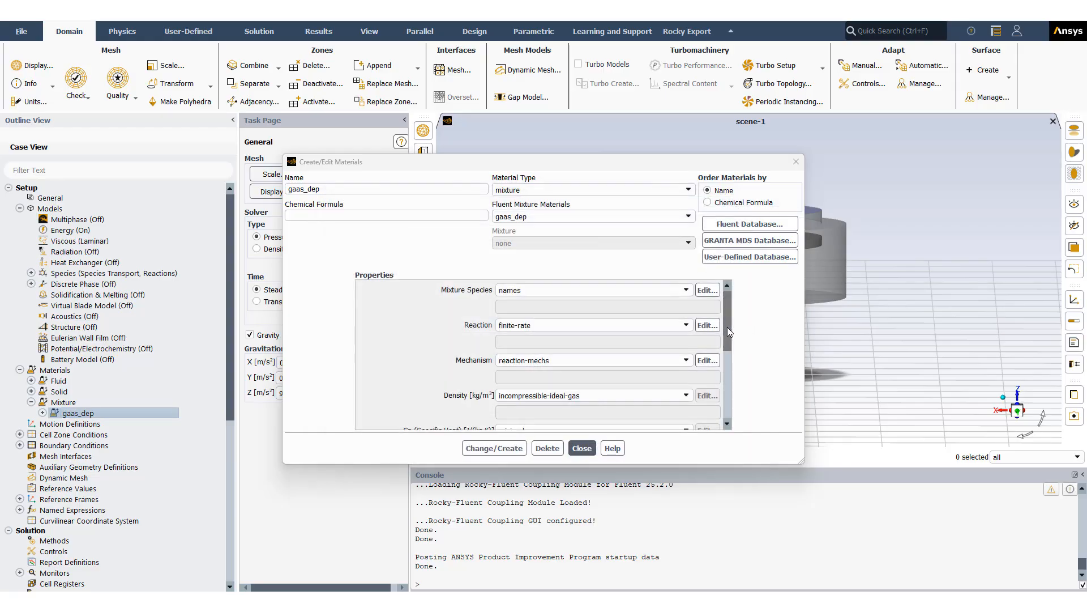
- Review the reactants, products and Arrhenius rate settings of both wall surface reactions in the gaas_dep mixture
click(707, 325)
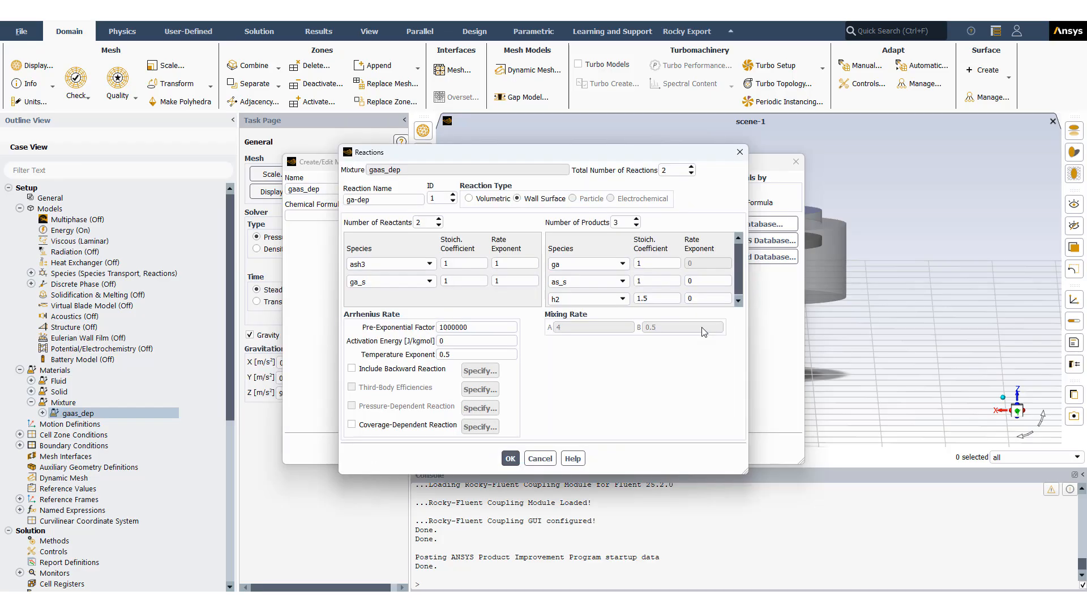
drag(507, 155, 521, 154)
click(404, 201)
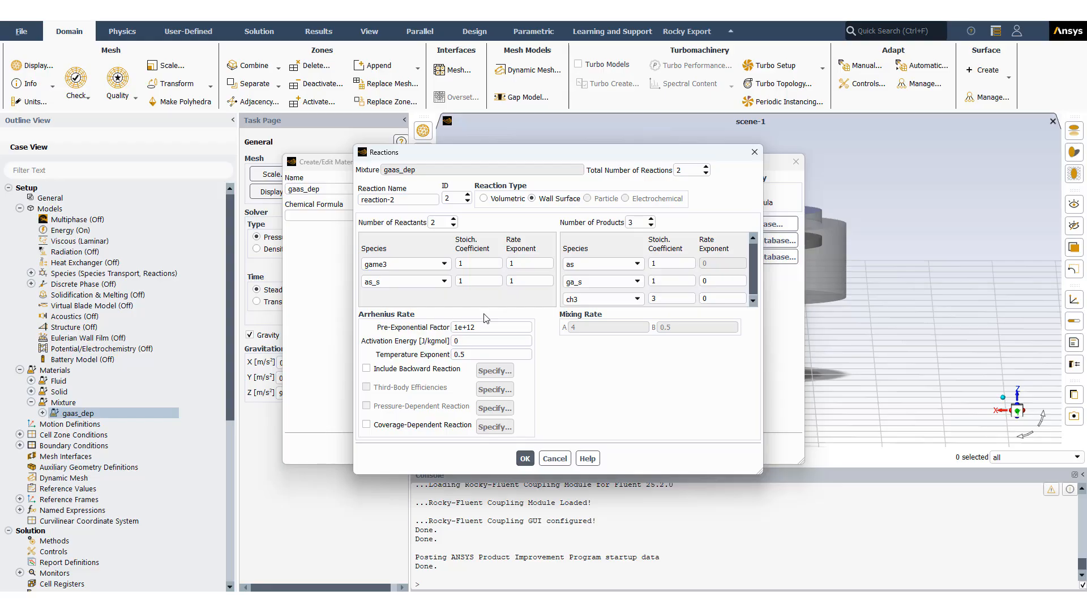
click(525, 457)
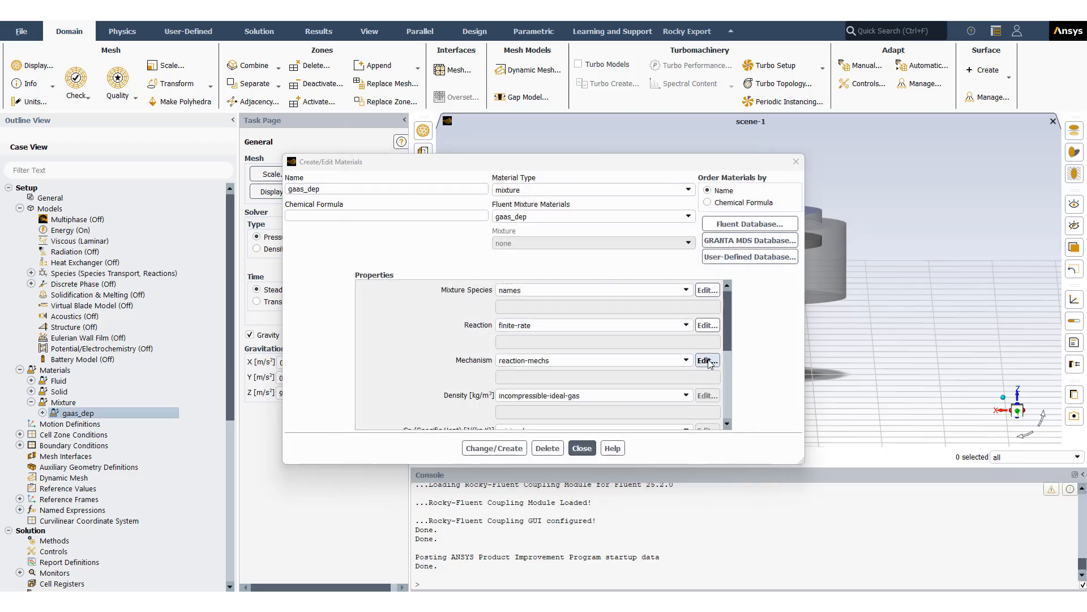
- Examine the mixture's wall surface reaction mechanism, including the site density and initial site coverage of site-1
click(707, 360)
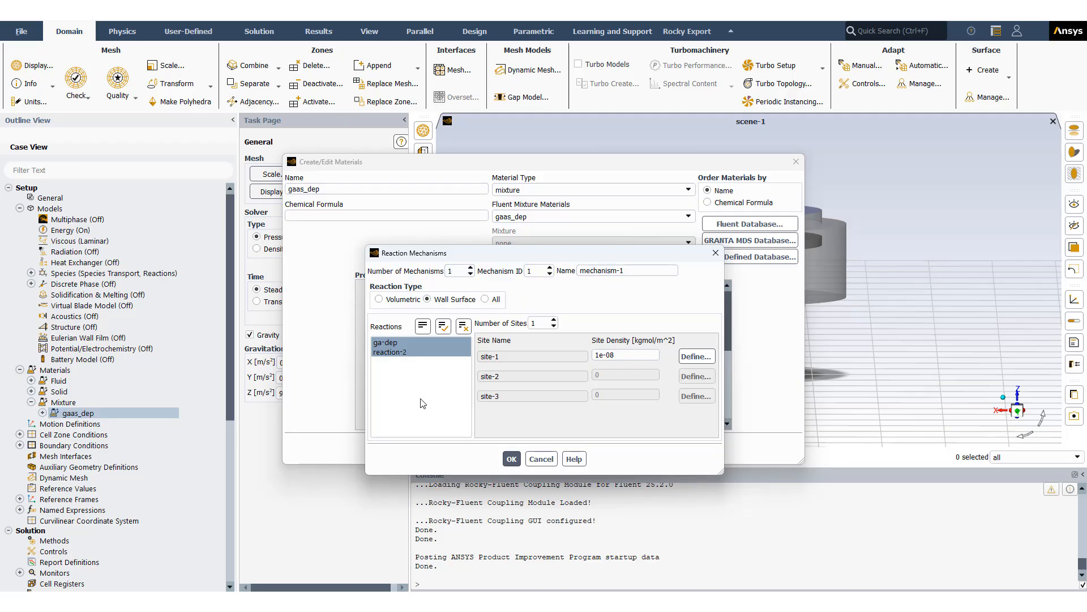
drag(651, 355, 571, 350)
click(696, 356)
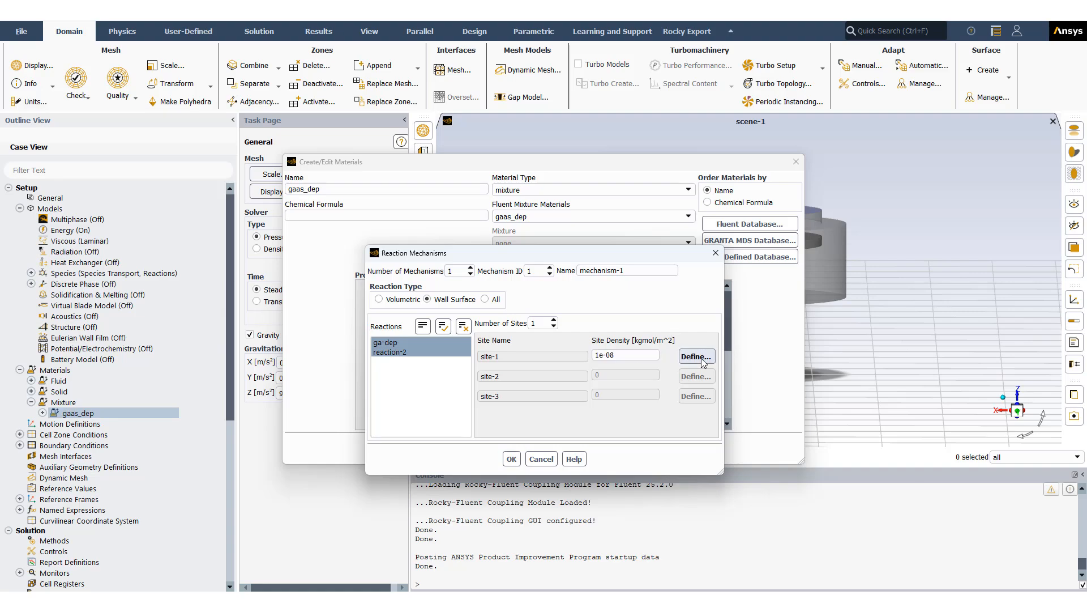
drag(411, 290, 582, 292)
click(604, 354)
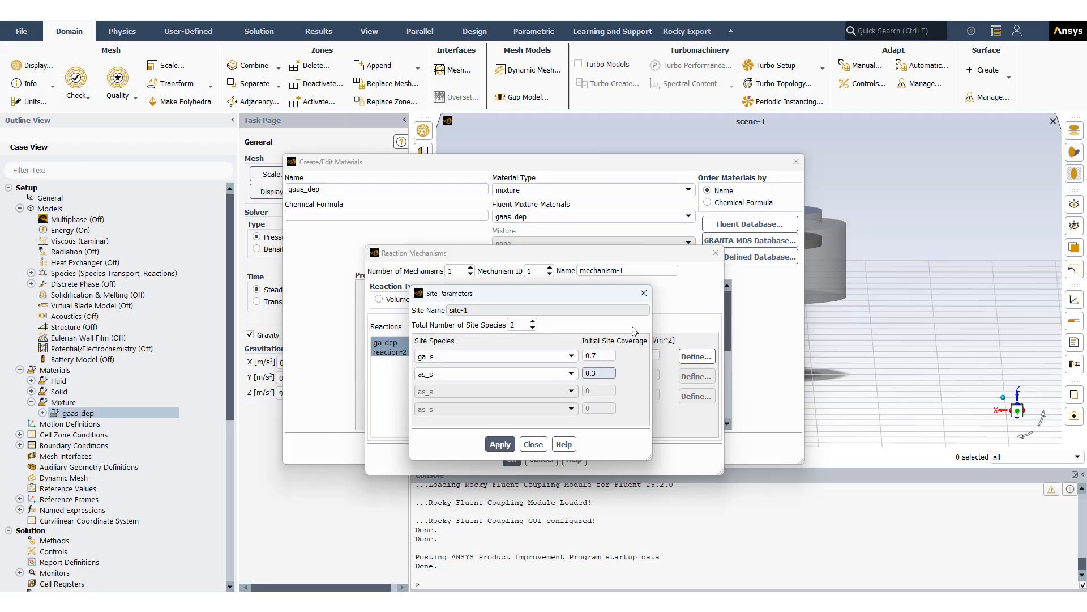
click(644, 293)
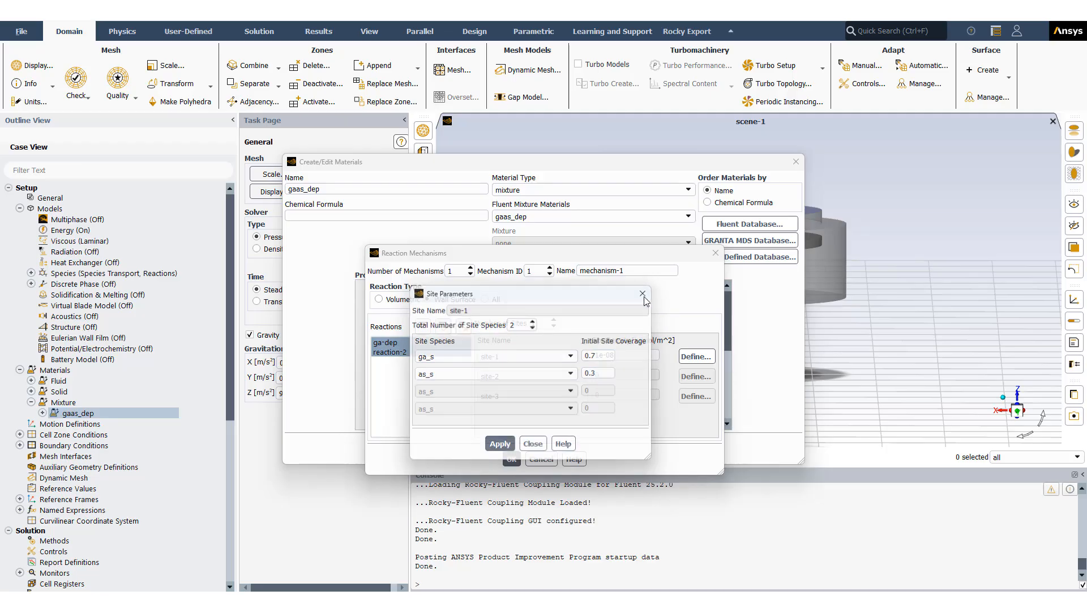
click(715, 253)
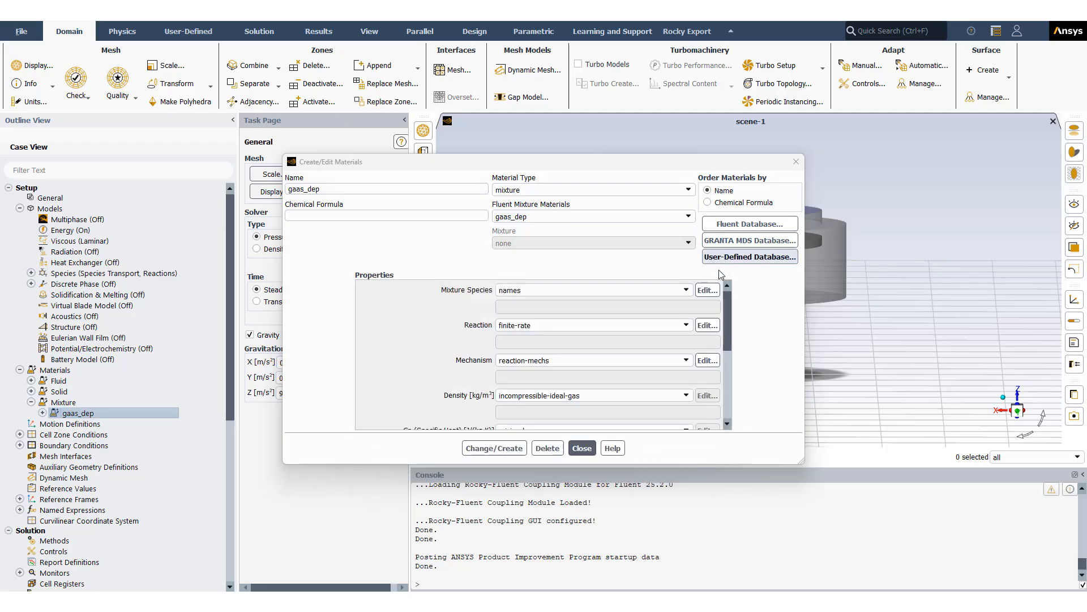
- Check the conductivity, viscosity and diffusion methods of the gaas_dep mixture and expand its list of species
drag(730, 342, 735, 404)
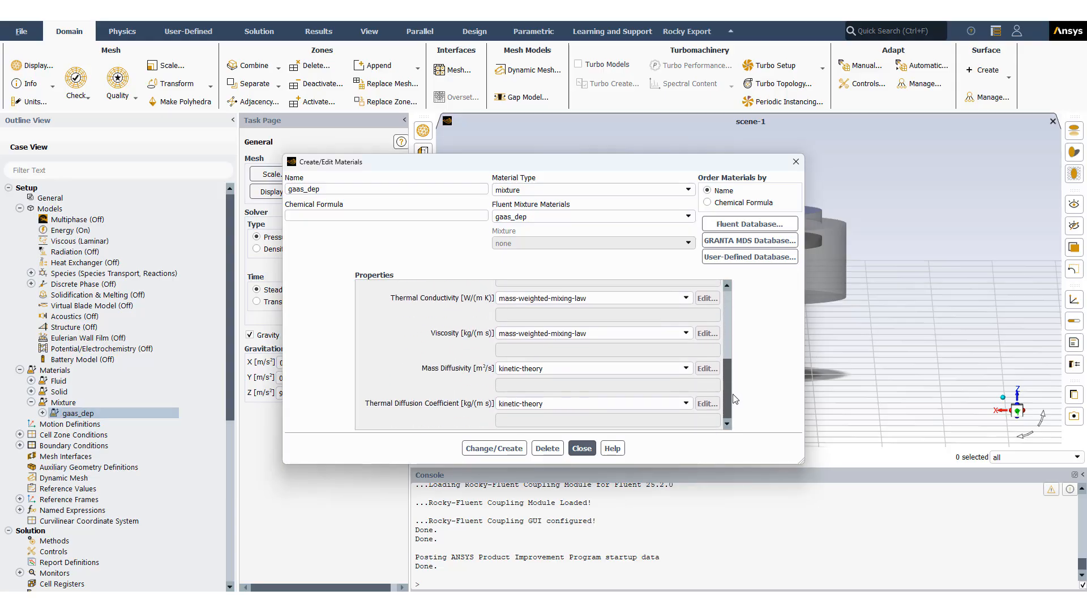
click(797, 162)
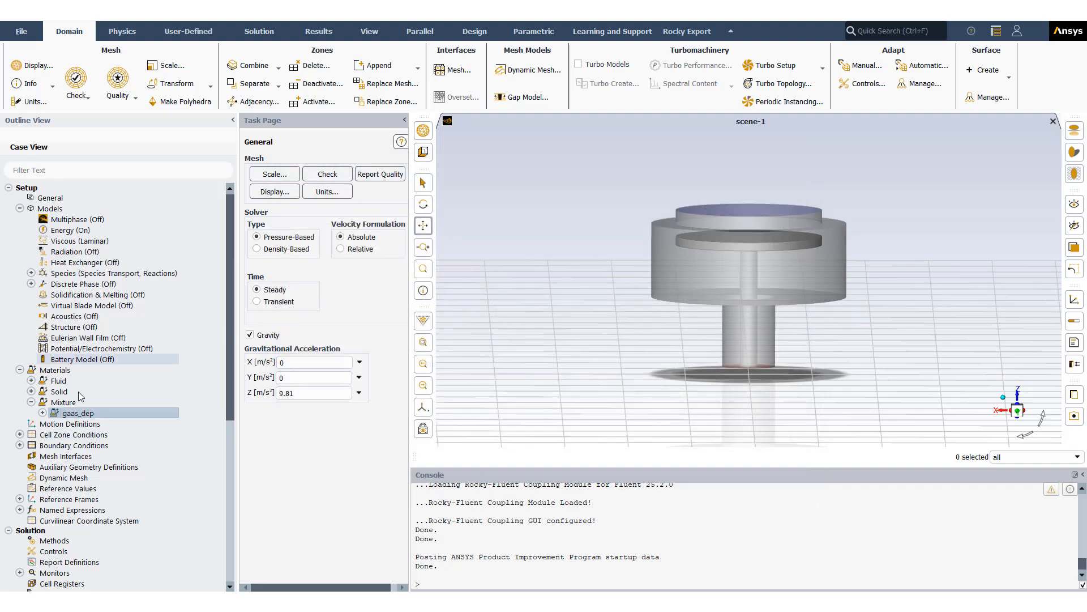
click(42, 413)
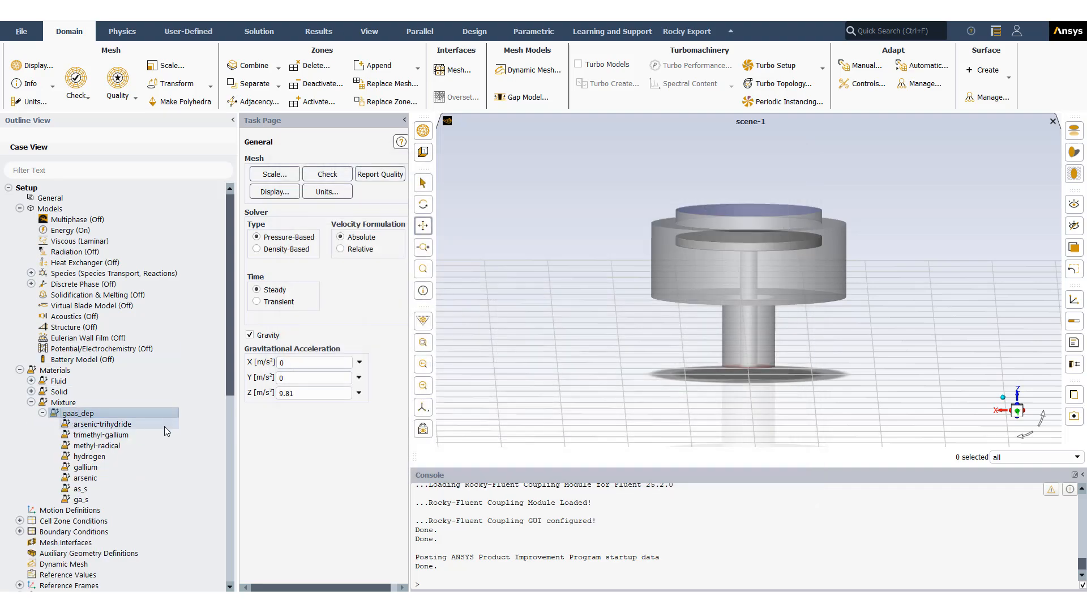
- Review the material properties of the arsenic-trihydride and trimethyl-gallium species in the mixture
click(122, 424)
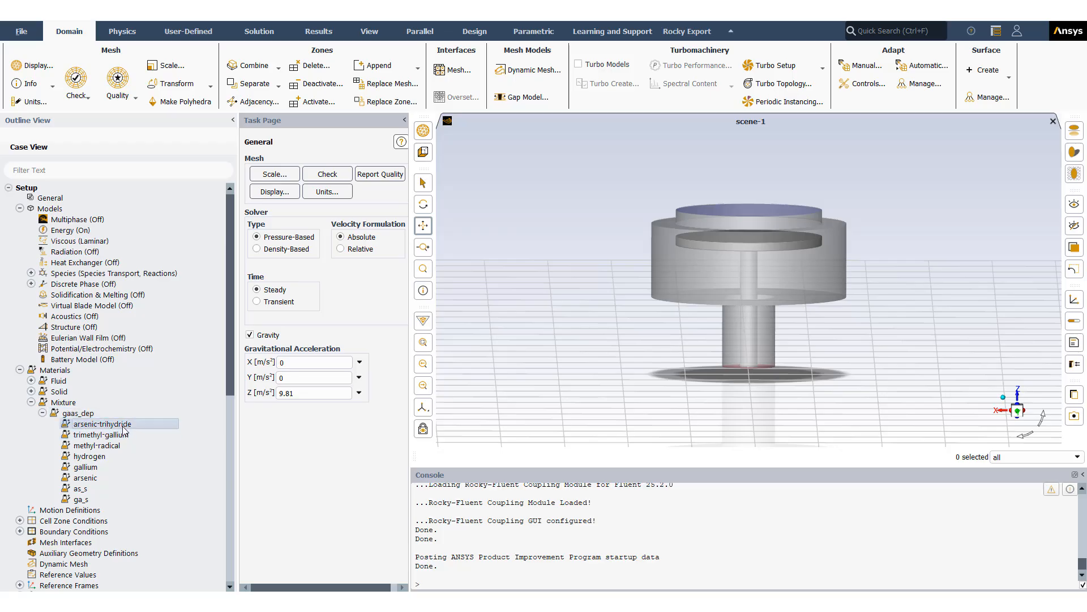
double_click(123, 424)
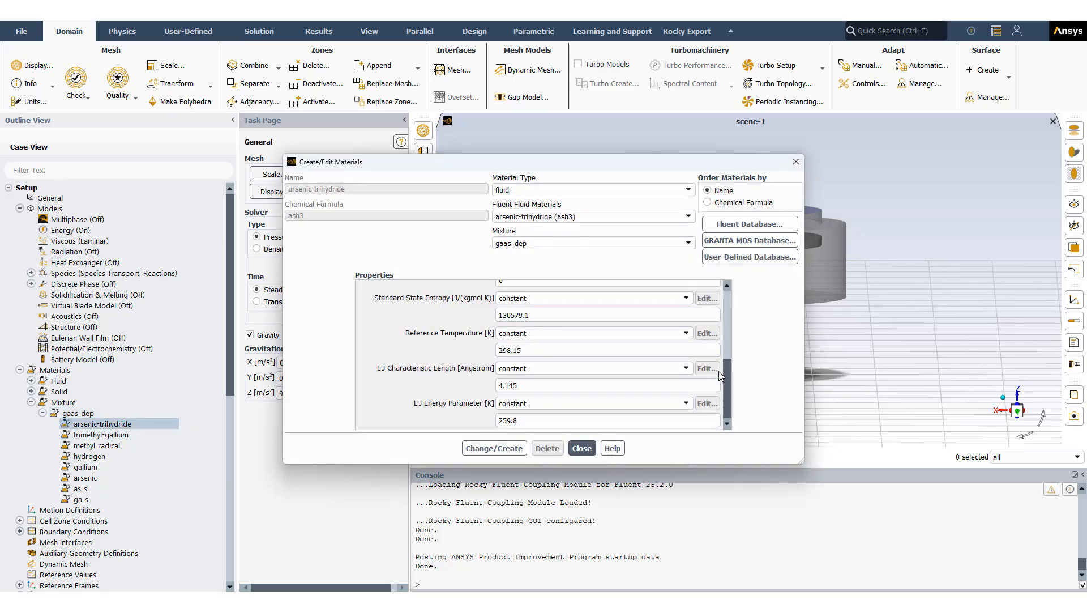
drag(725, 384, 725, 317)
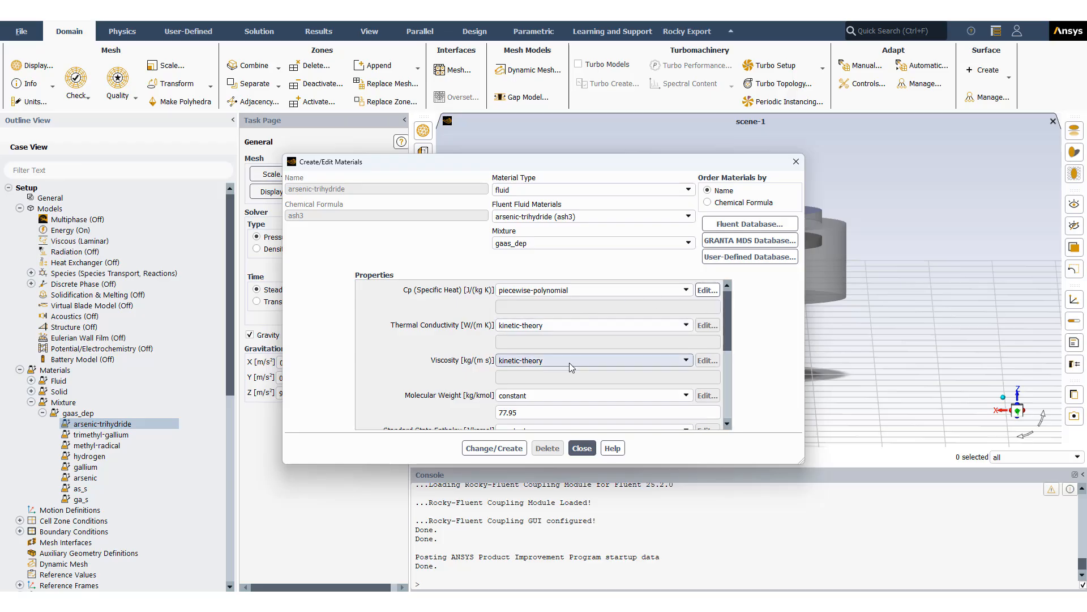
click(797, 164)
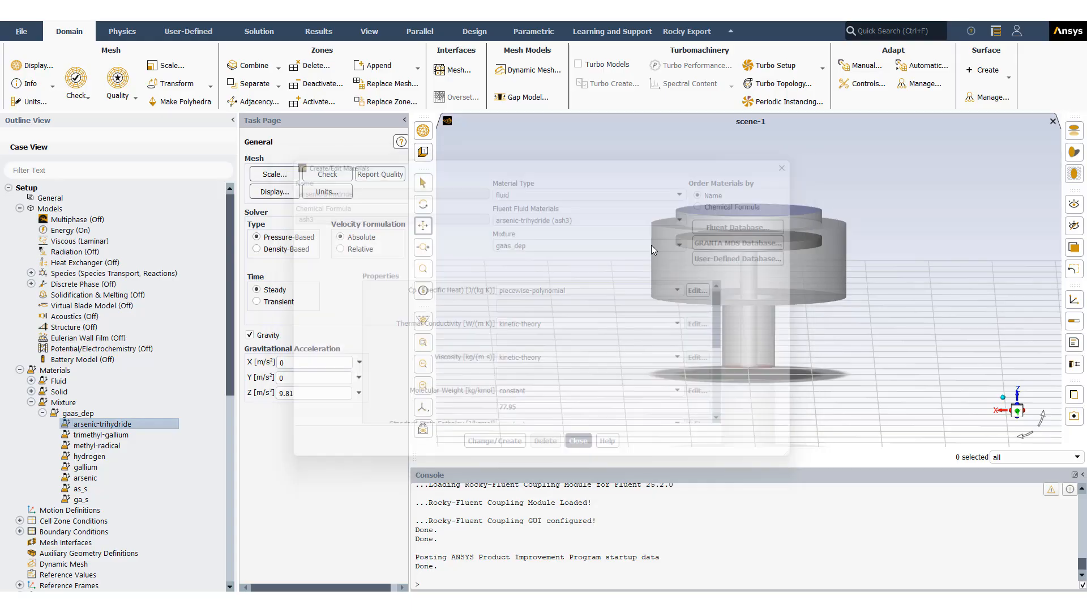
double_click(115, 436)
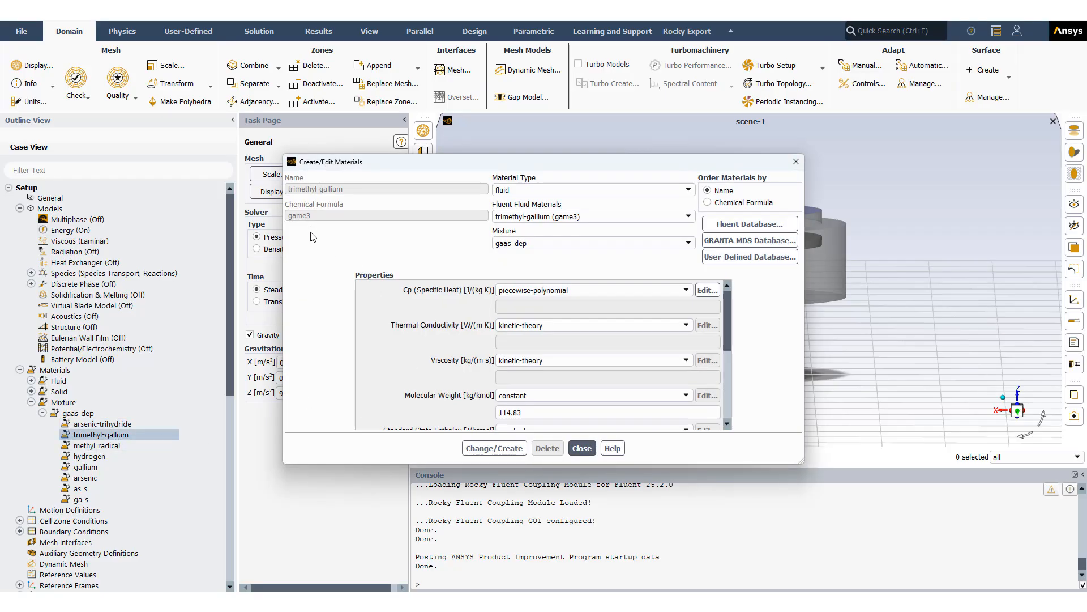
mouse_move(727, 311)
mouse_down()
mouse_move(727, 328)
mouse_move(728, 308)
mouse_up()
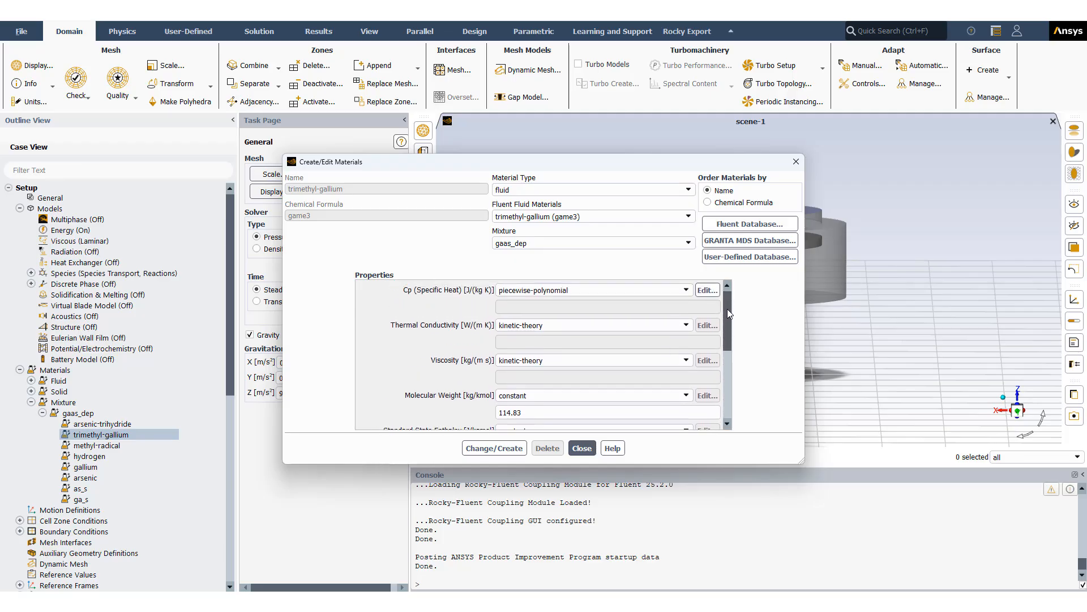
click(796, 163)
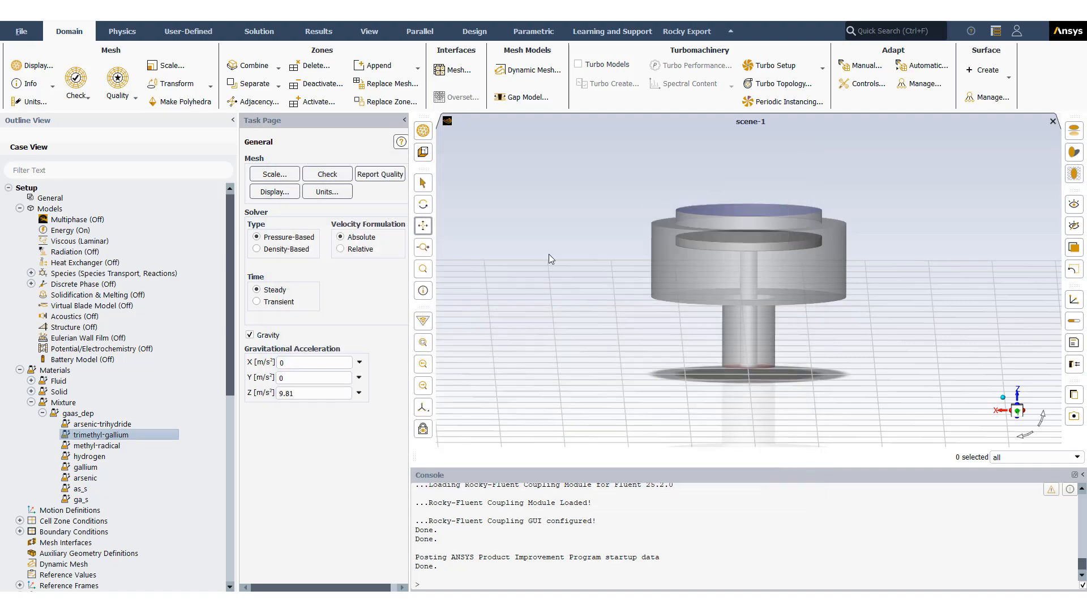
- Go through the remaining gas and solid species of the mixture and examine the material properties of gallium
click(92, 447)
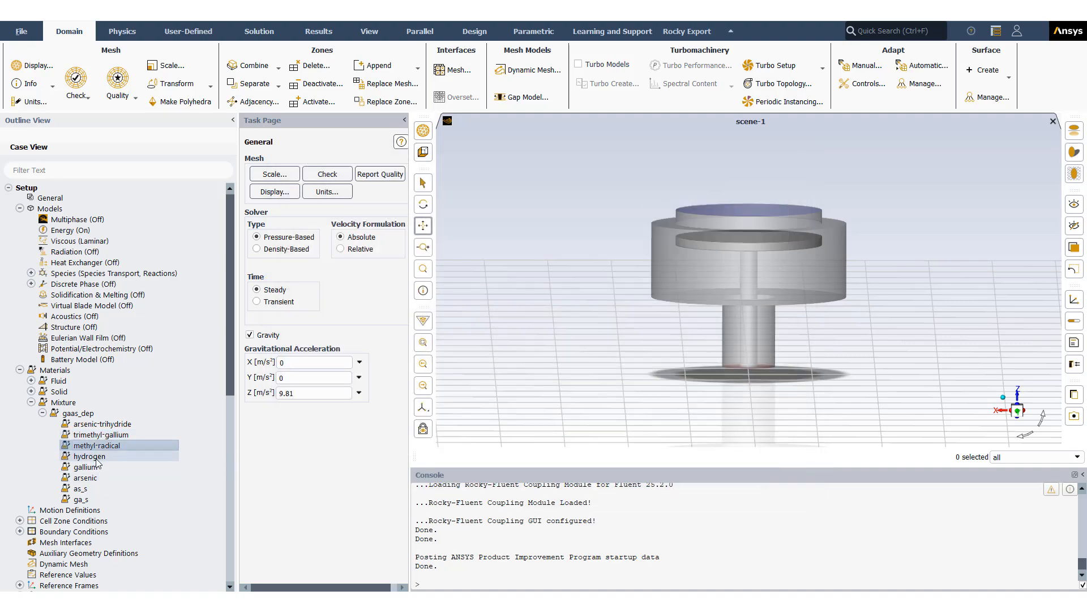
click(90, 456)
click(91, 467)
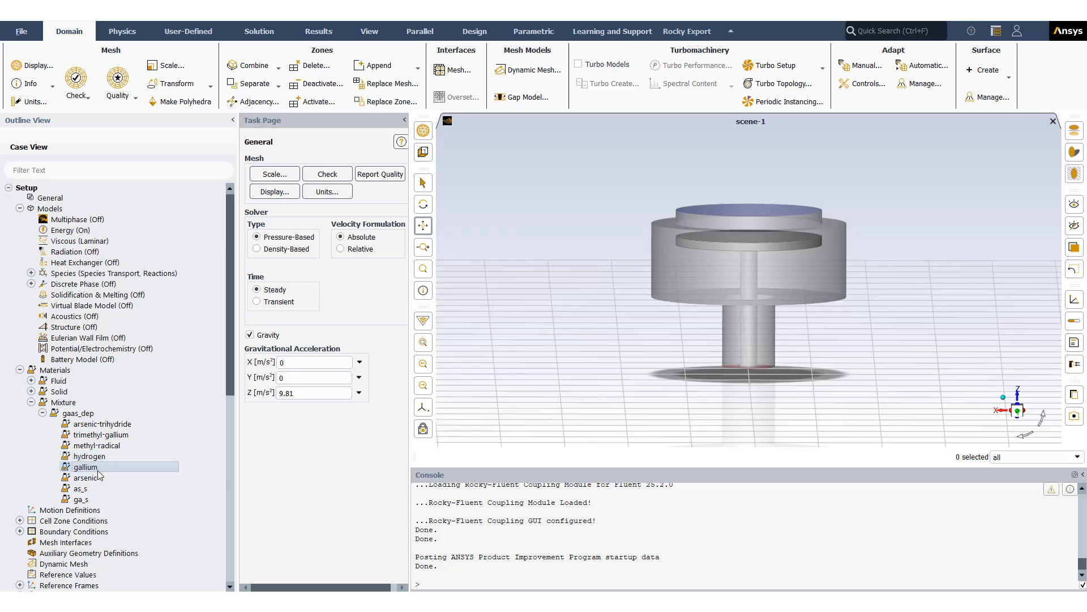
click(98, 478)
double_click(85, 467)
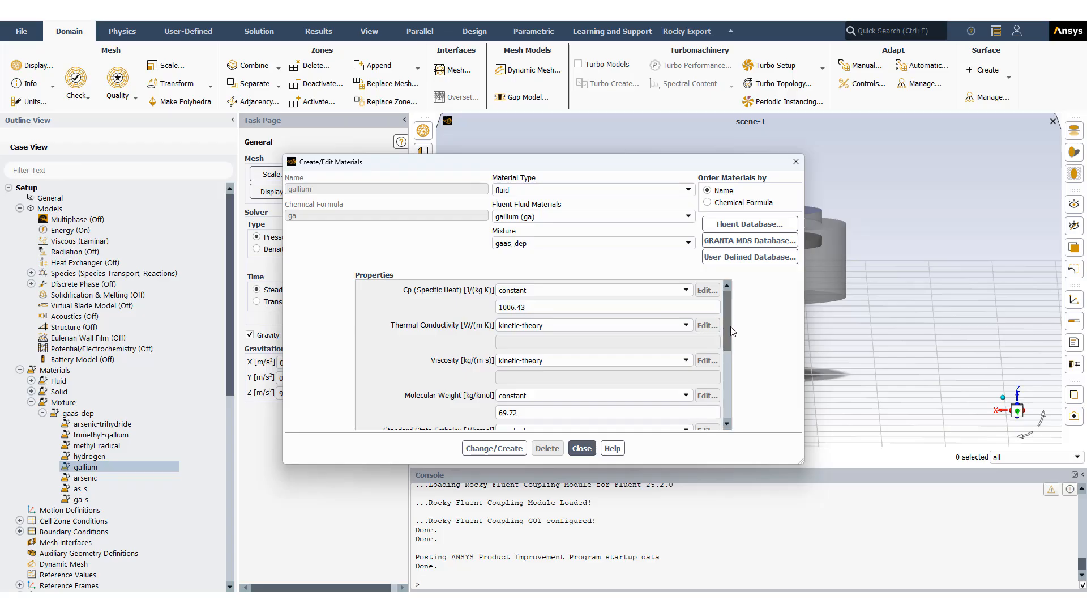
scroll(731, 334, down, 1)
scroll(731, 334, up, 1)
click(796, 162)
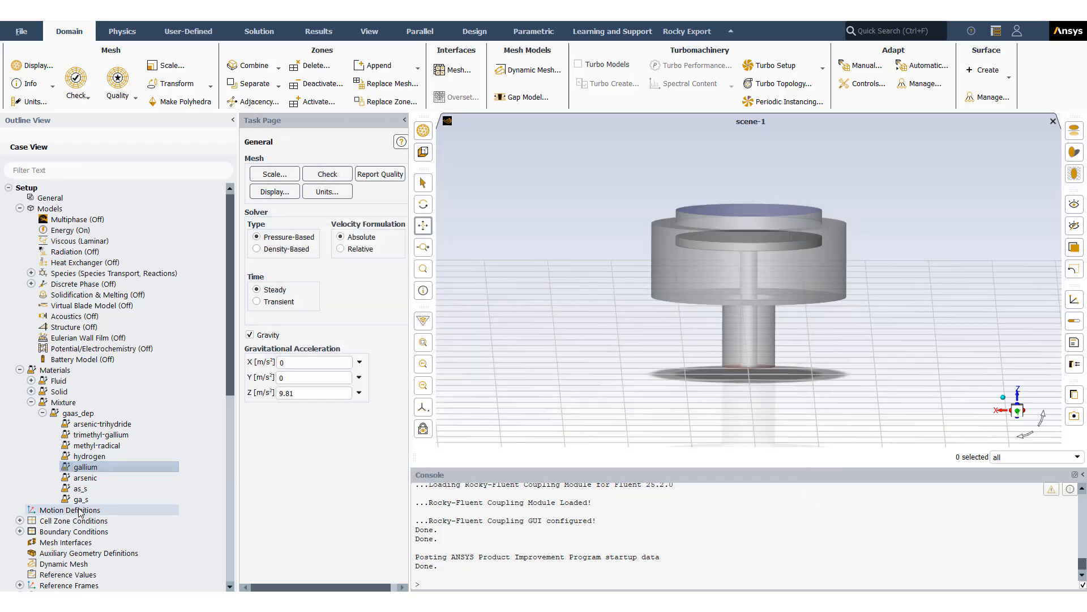
- Review the material properties of the as_s site species
click(85, 491)
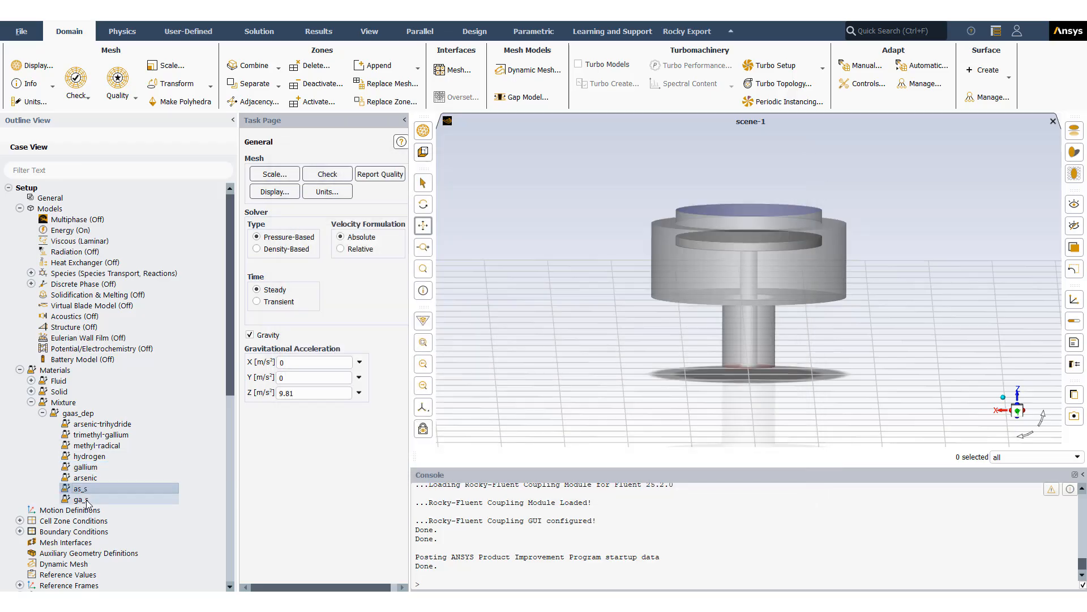
double_click(87, 490)
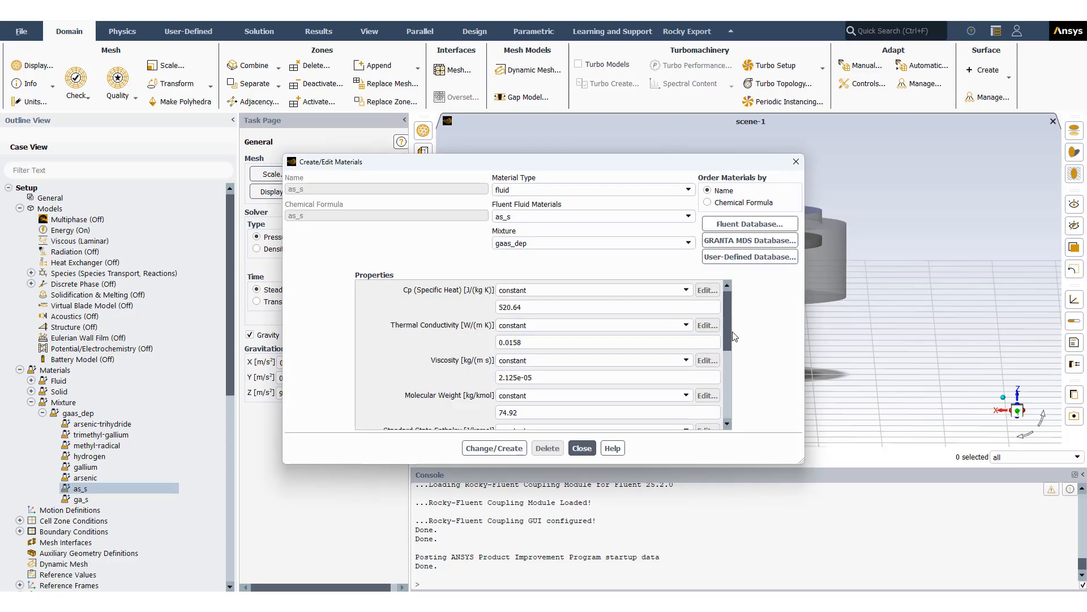
scroll(730, 340, down, 1)
scroll(731, 343, up, 1)
click(796, 162)
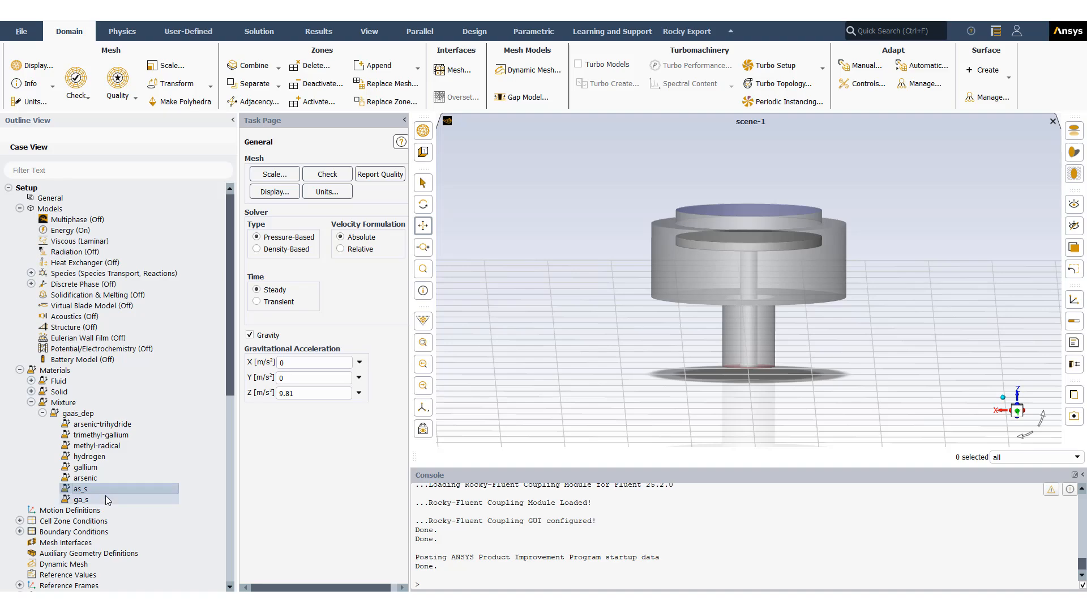
- Collapse the mixture's species list and expand the boundary conditions down to the zones under Inlet
scroll(231, 386, down, 2)
scroll(238, 414, down, 1)
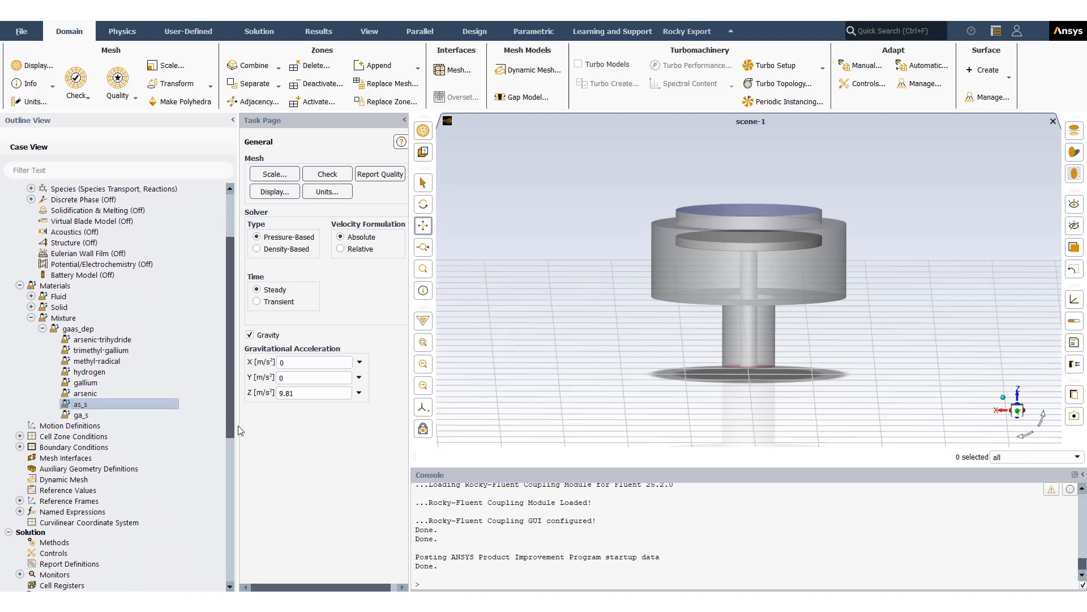
drag(230, 420, 229, 433)
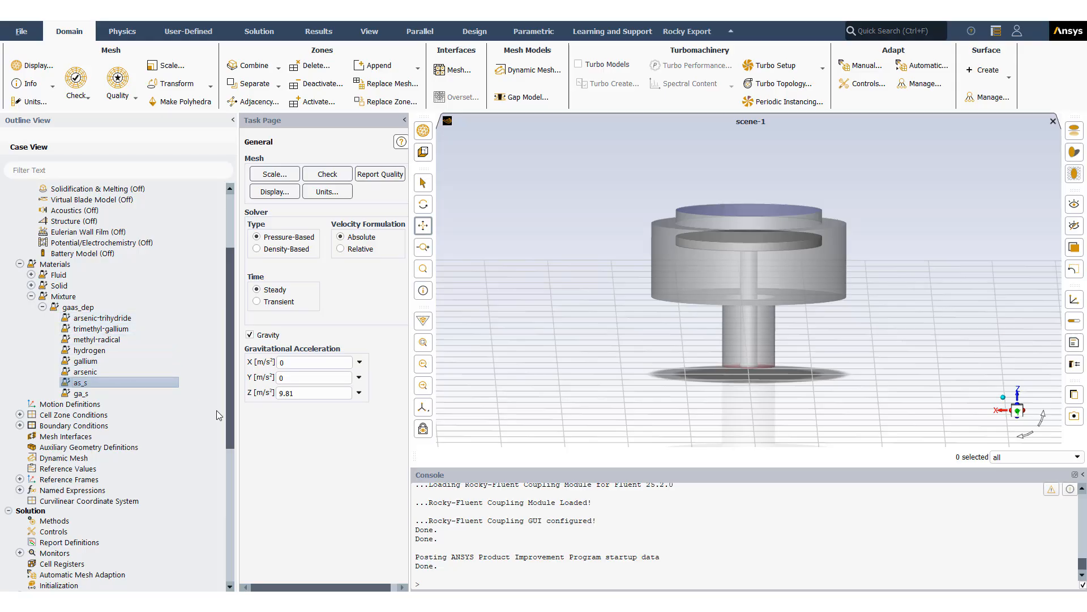
drag(233, 403, 233, 434)
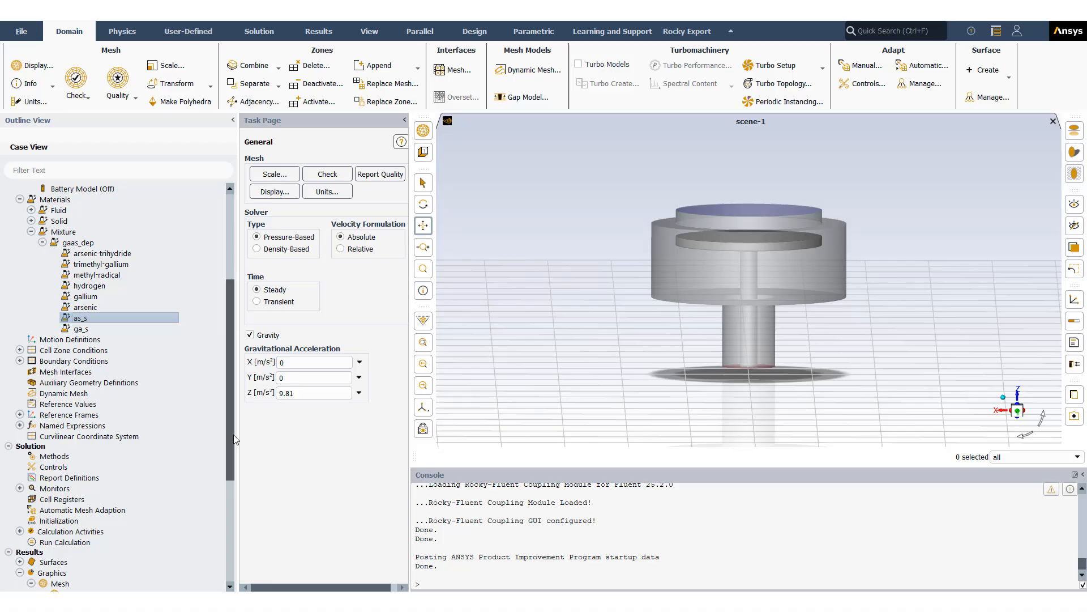
drag(236, 439, 229, 316)
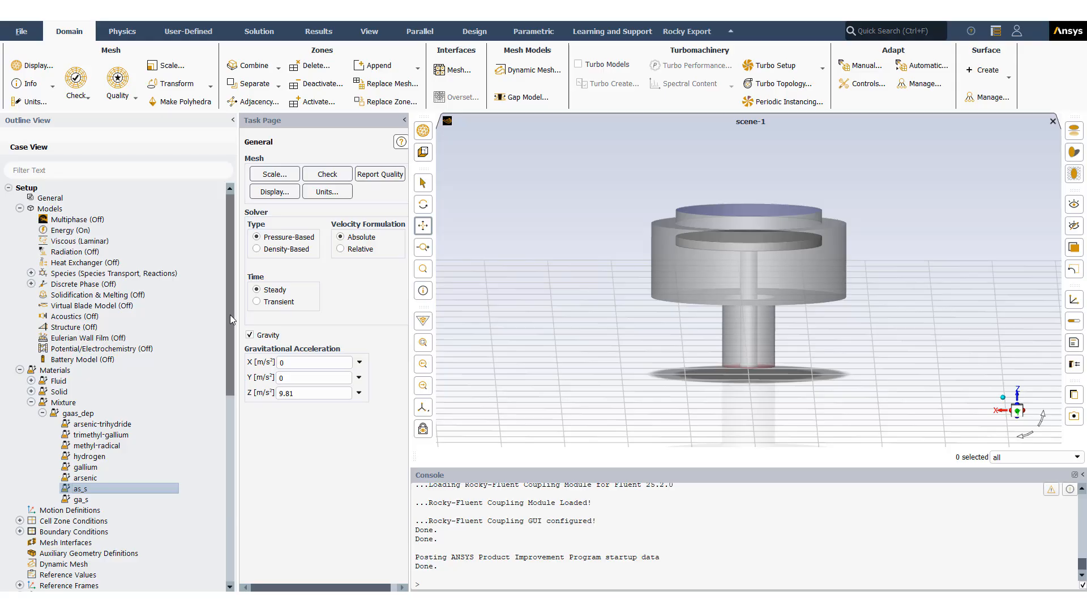
drag(230, 314, 230, 357)
click(31, 318)
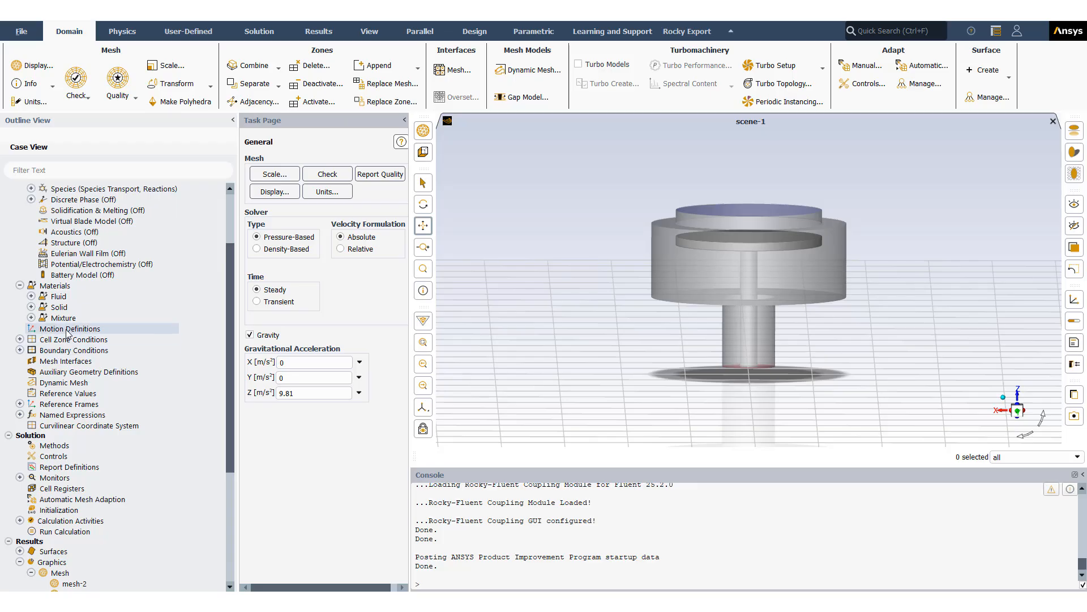
drag(232, 386, 232, 421)
click(20, 285)
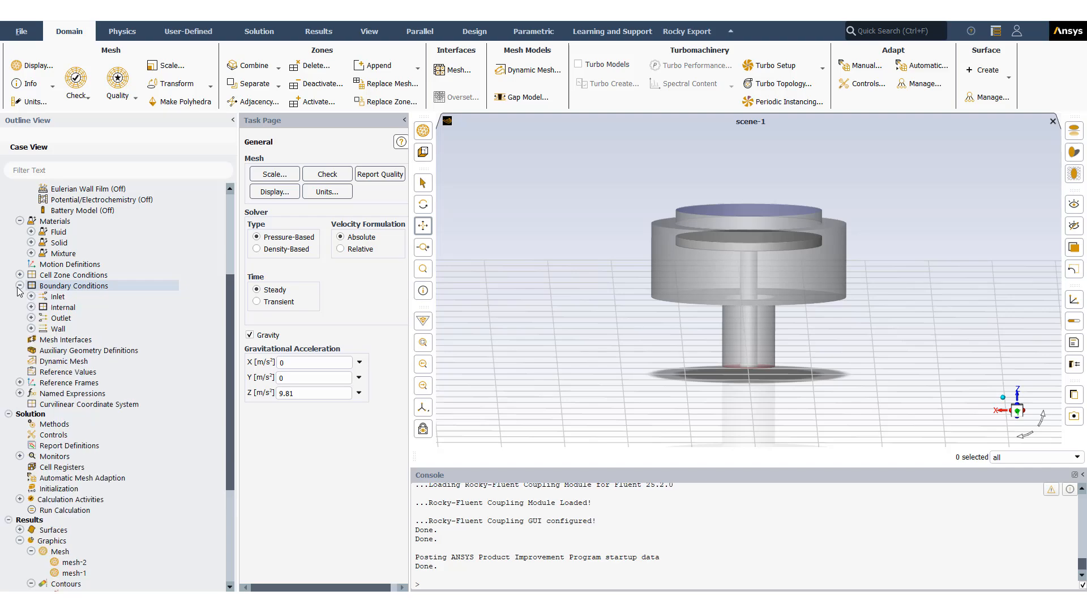
click(31, 296)
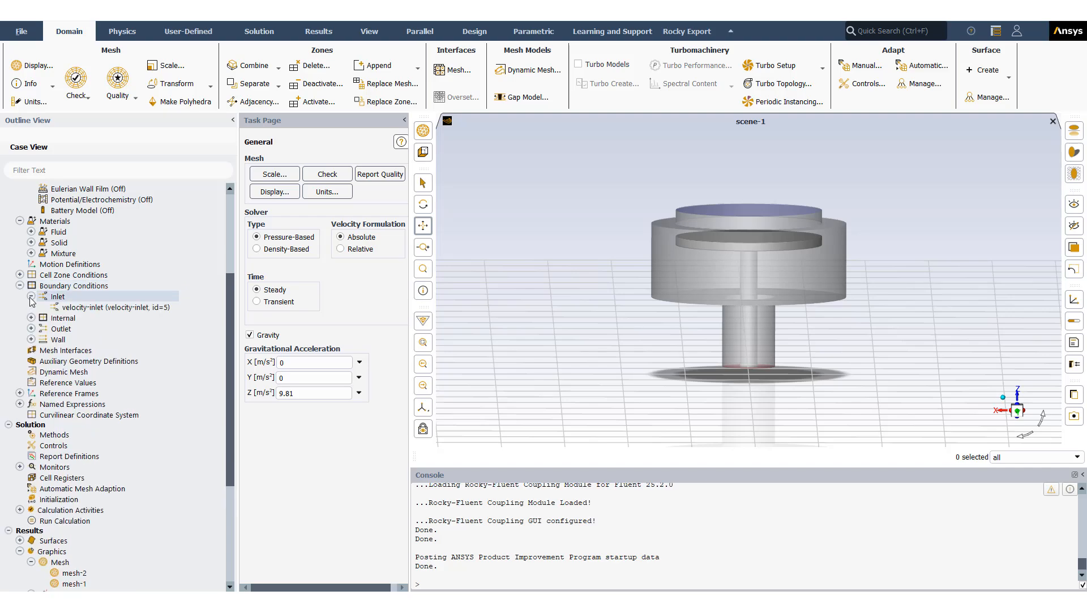
- Review the momentum, thermal and species mass fraction settings of the velocity-inlet boundary
click(154, 309)
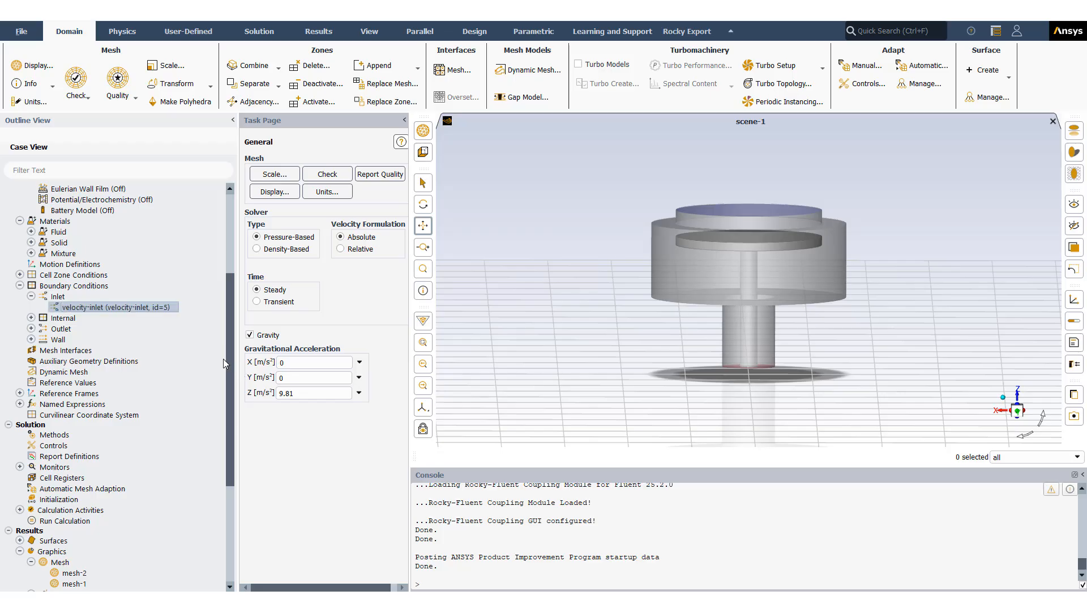
double_click(148, 309)
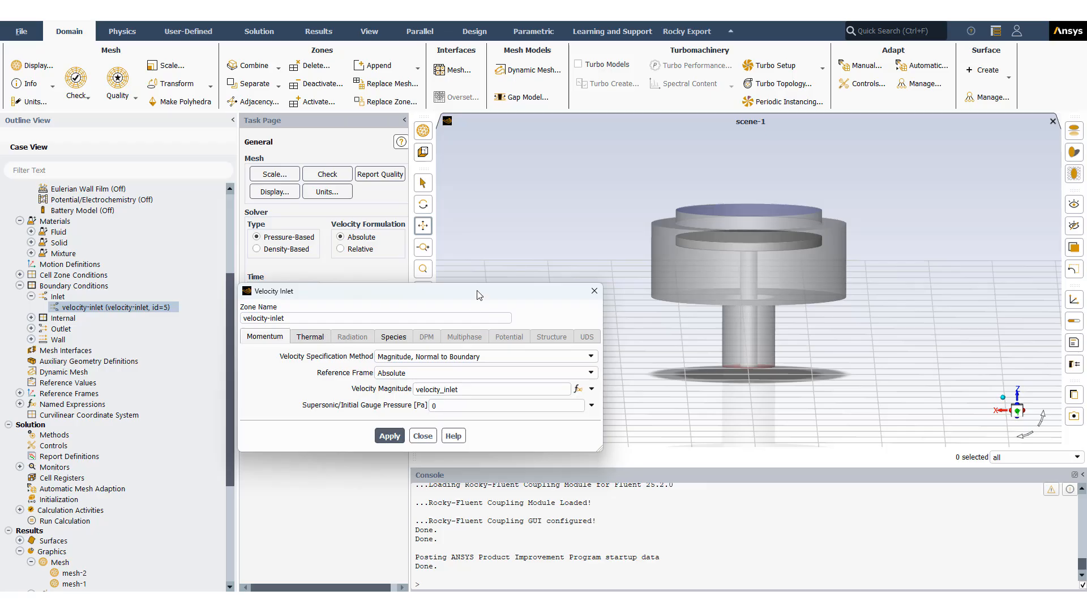
drag(480, 290, 482, 281)
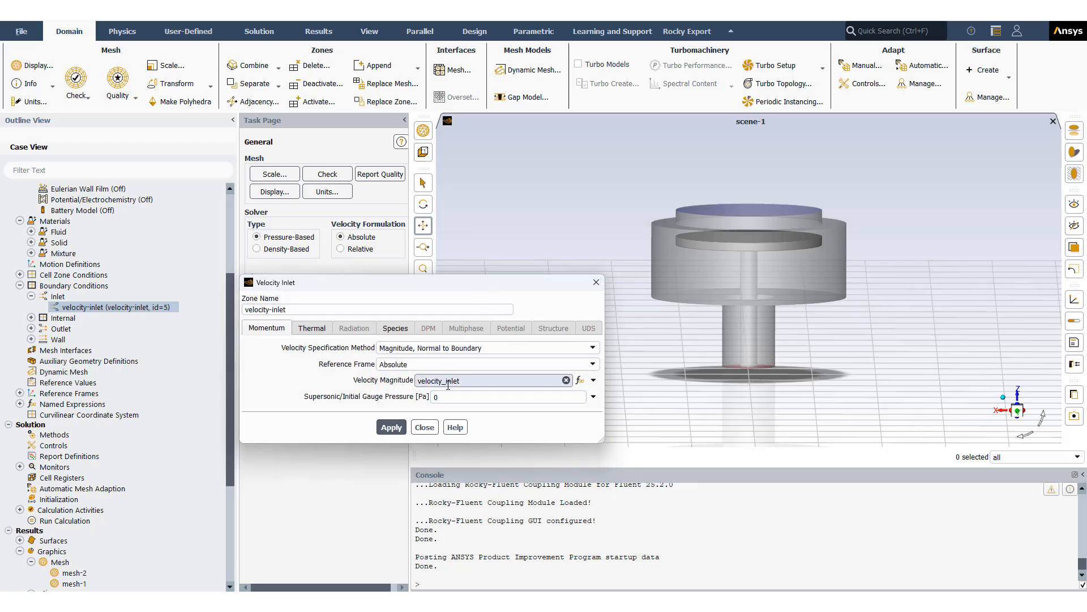
click(313, 329)
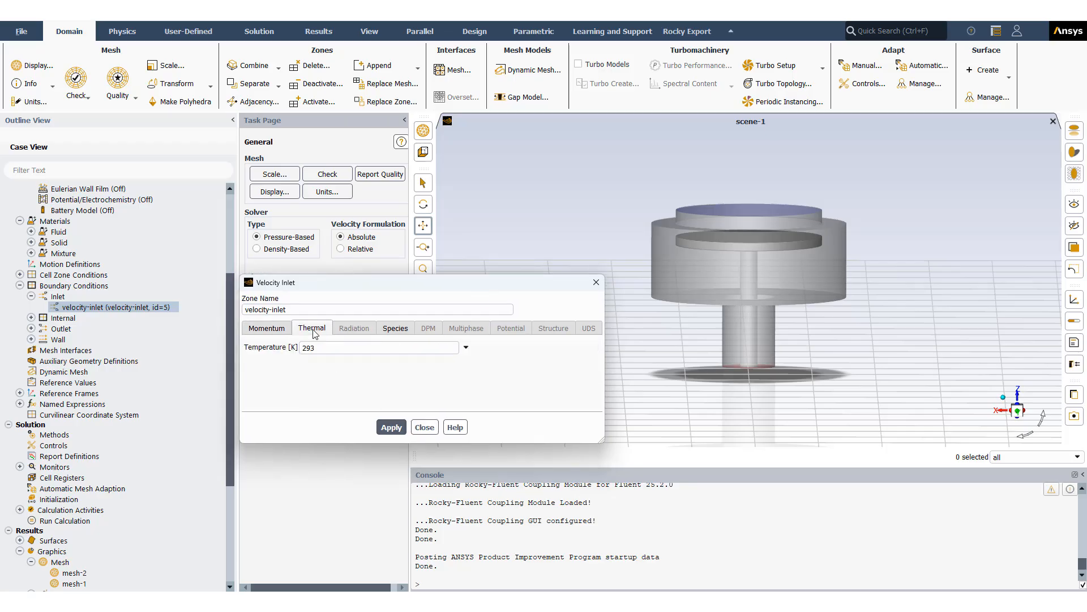
click(263, 333)
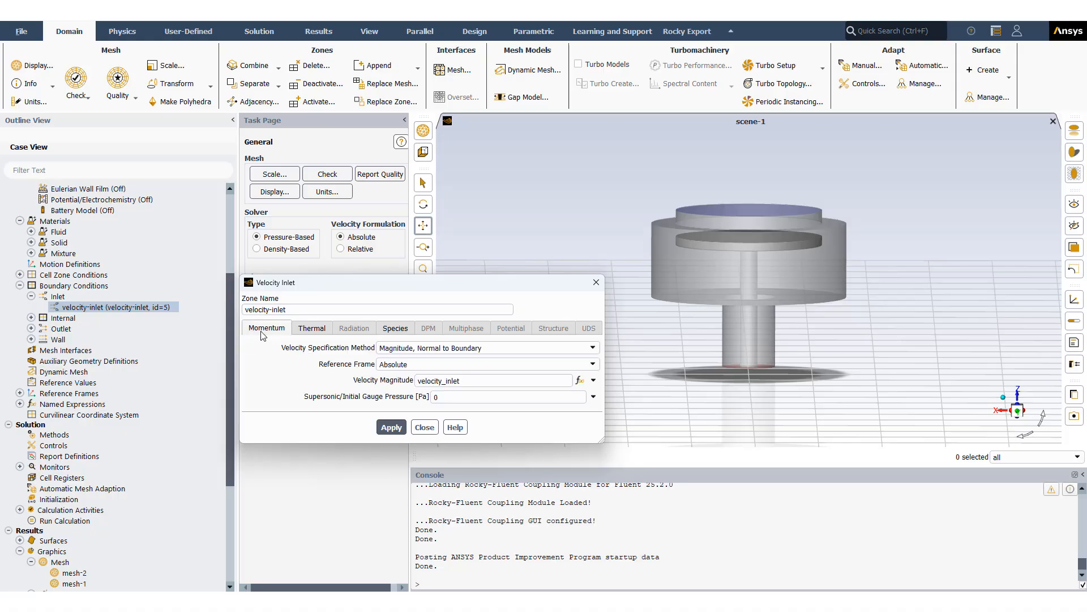
click(385, 333)
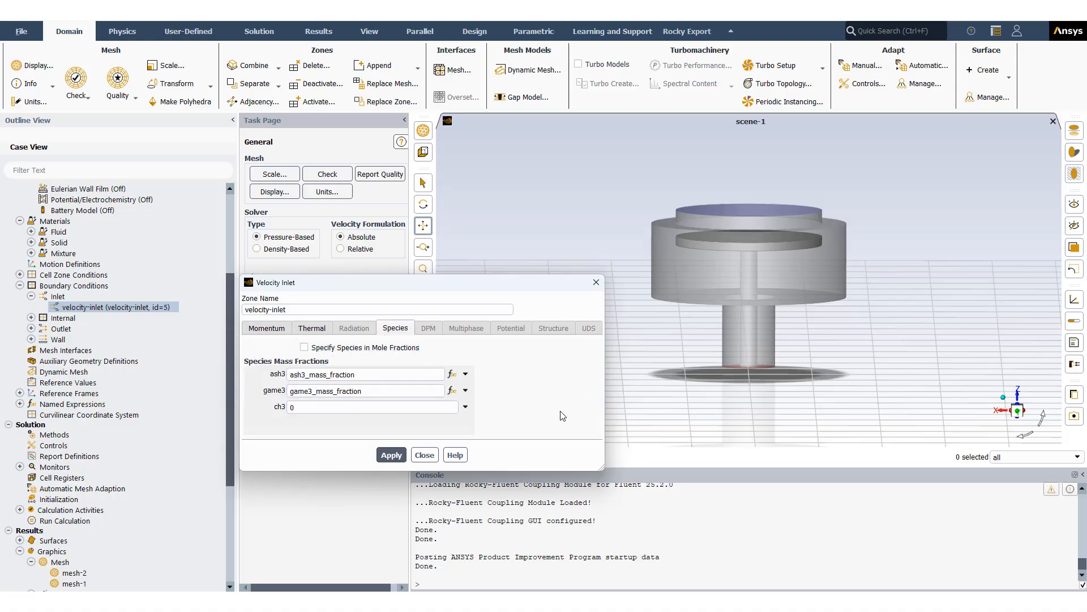
click(368, 392)
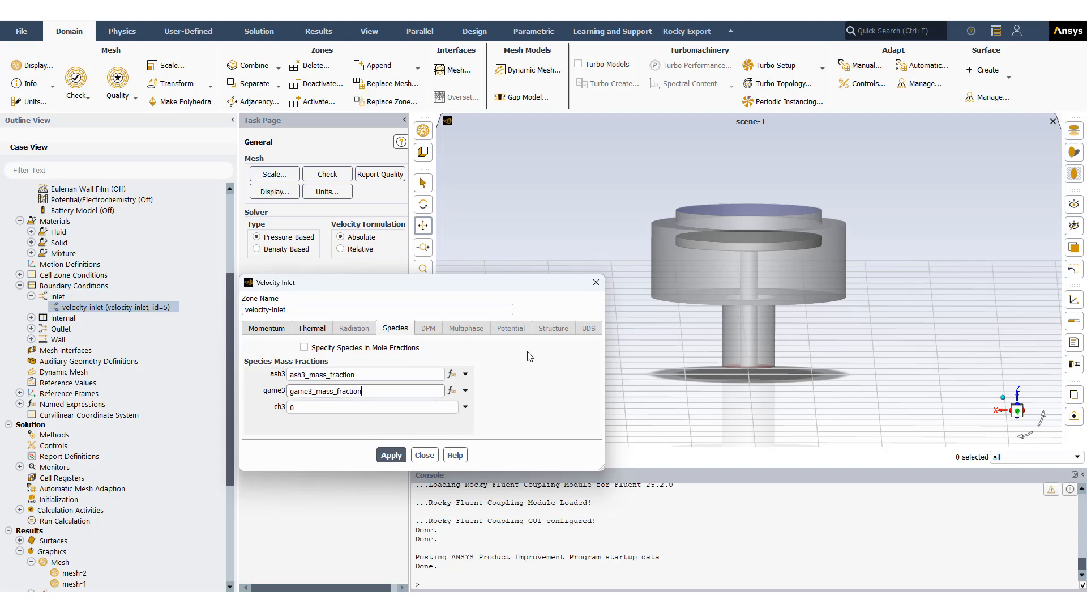
click(596, 282)
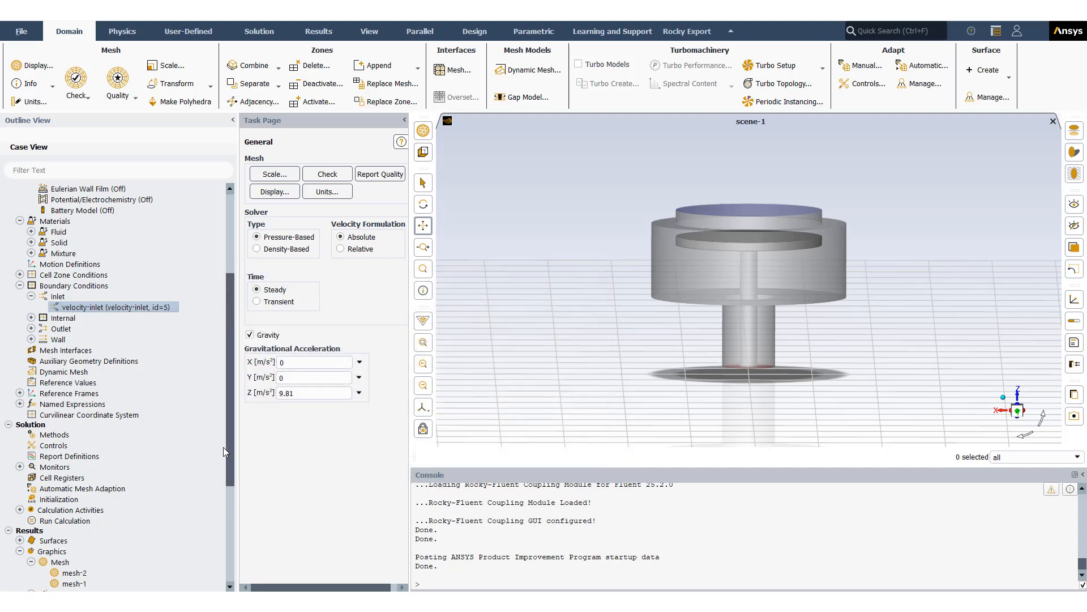
- Review the momentum settings and backflow species mass fractions of the pressure outlet
click(31, 328)
click(64, 340)
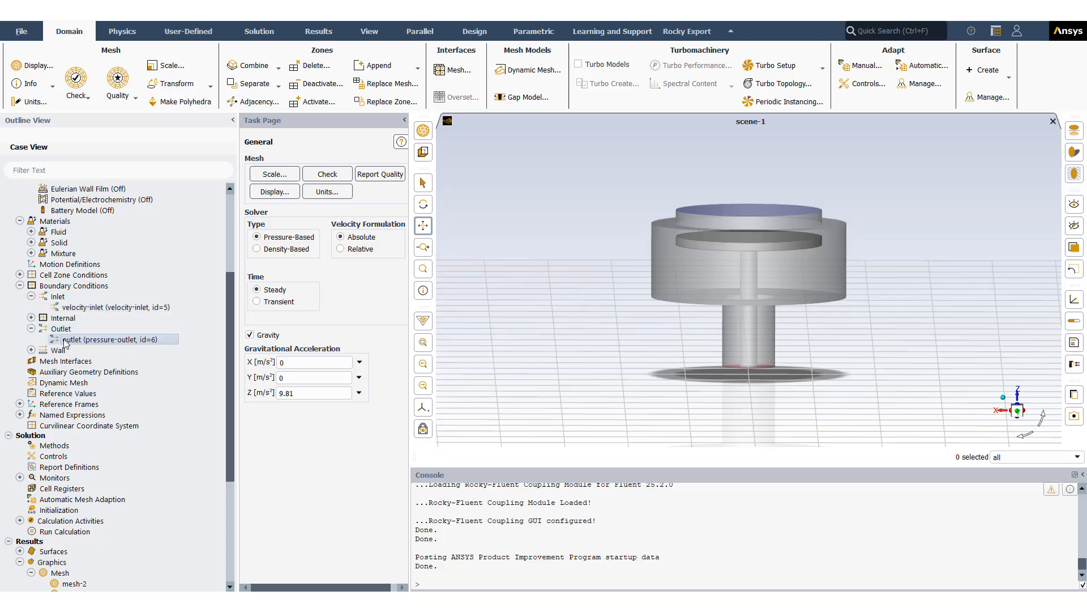
double_click(65, 340)
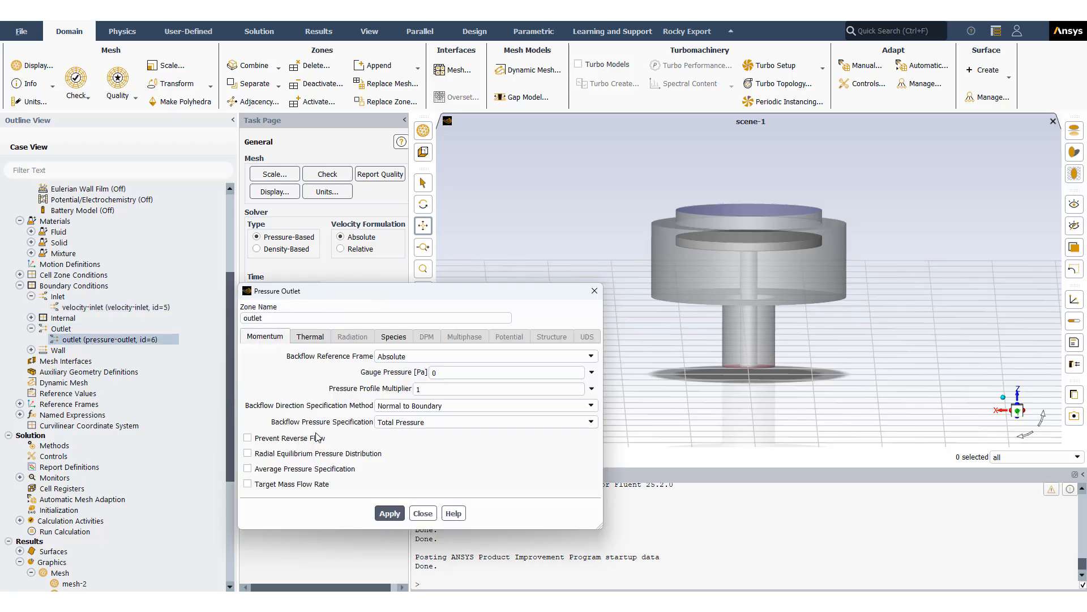
click(395, 336)
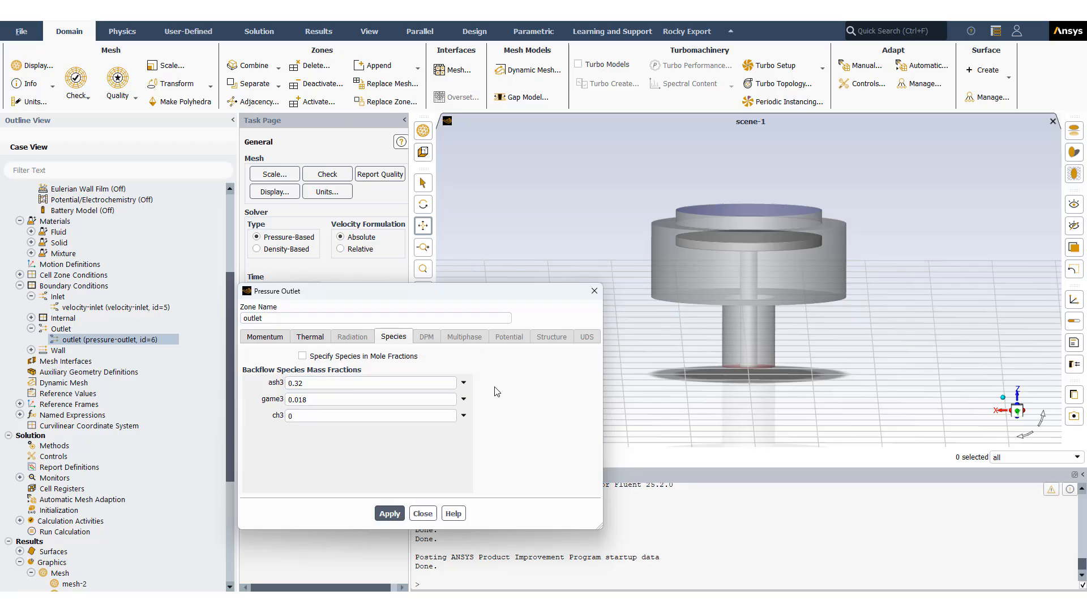
click(594, 291)
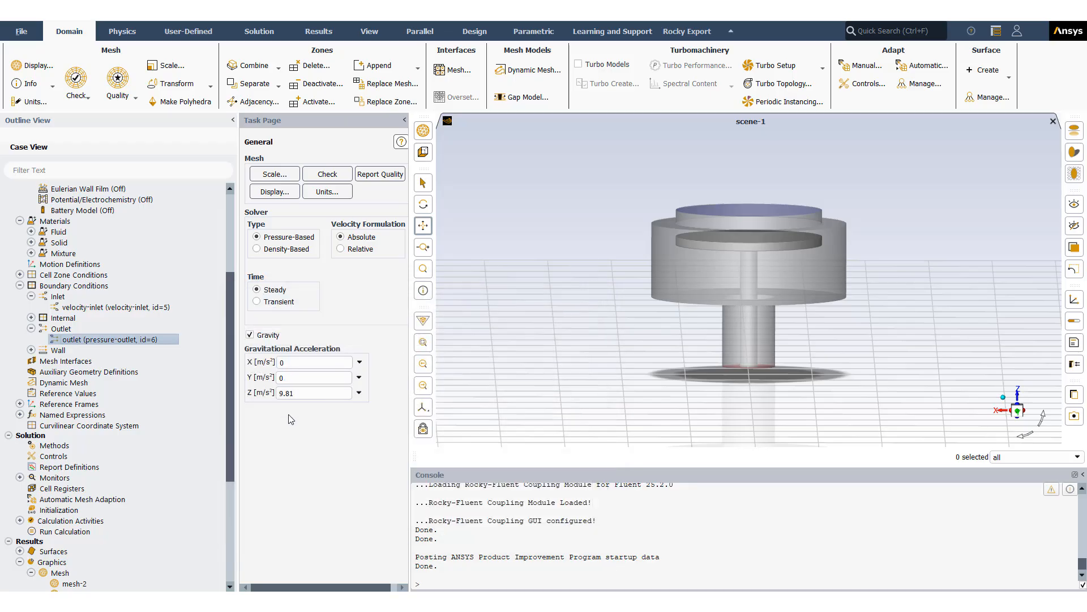
- Expand the list of wall boundaries and check the thermal conditions of wall-1
click(31, 350)
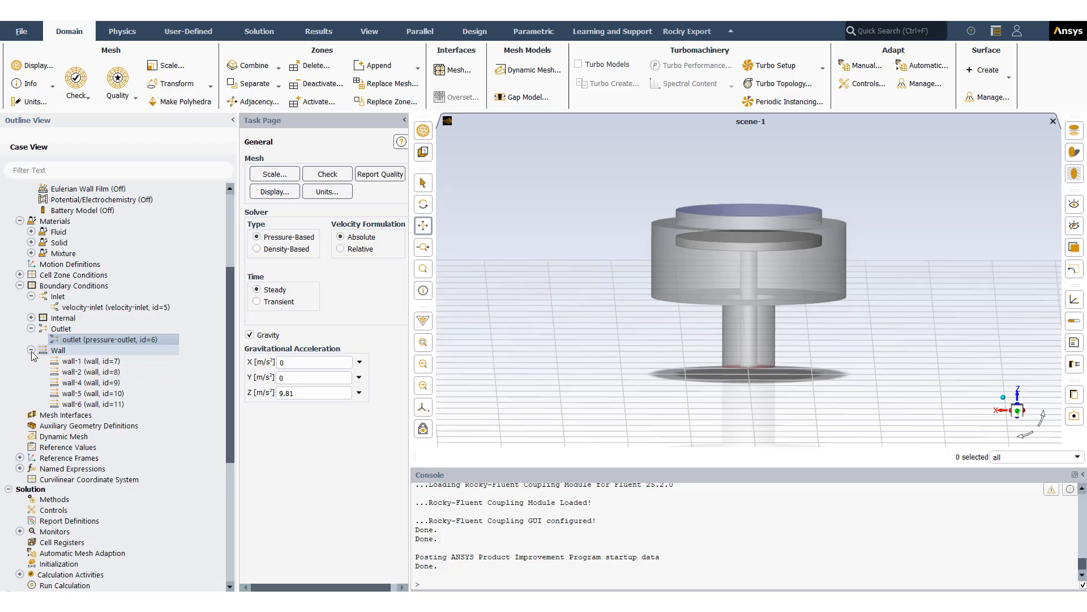
click(74, 362)
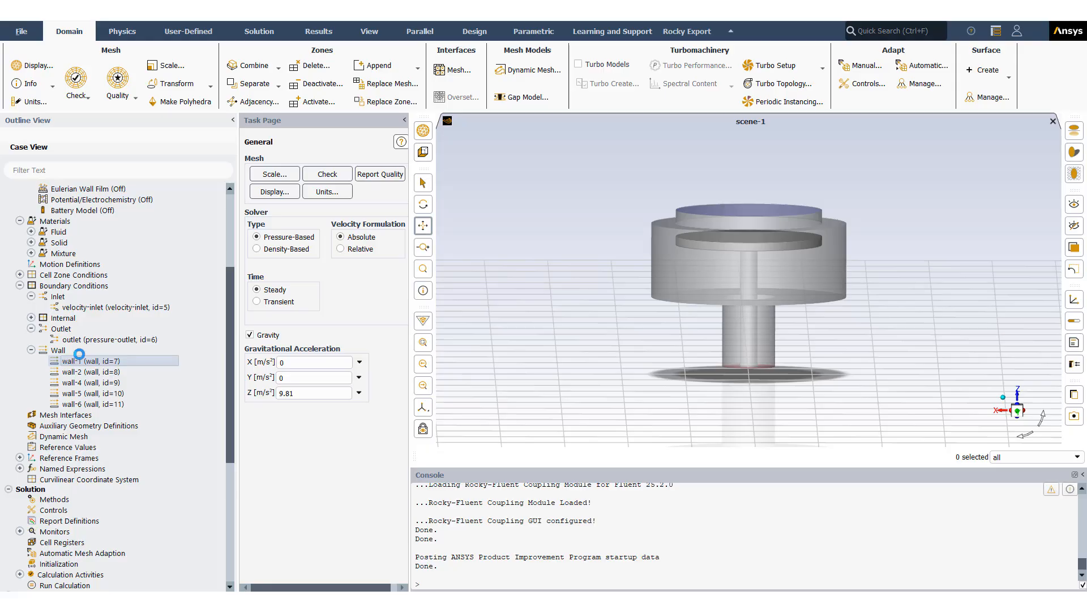
double_click(74, 362)
click(315, 358)
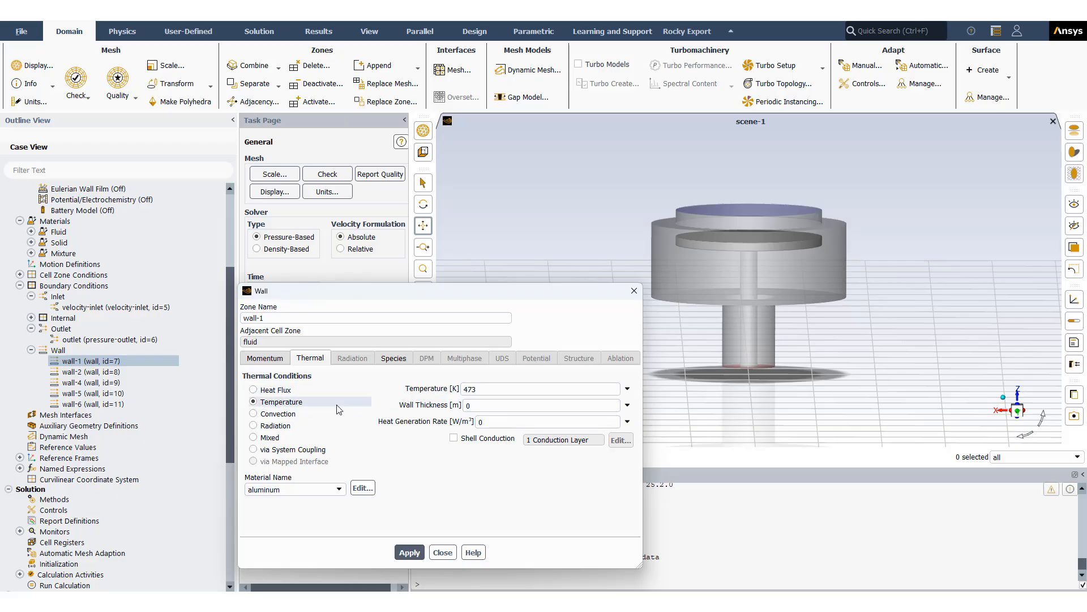
click(634, 290)
- Display the mesh of the wall-1 surface alone to see where it lies in the reactor
click(32, 65)
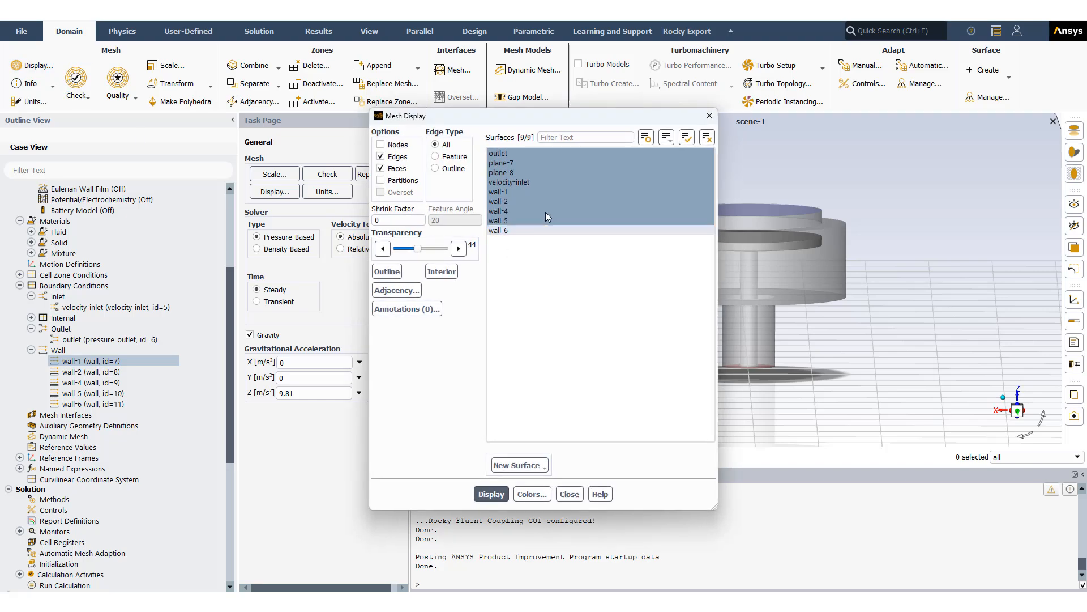
click(707, 137)
click(572, 192)
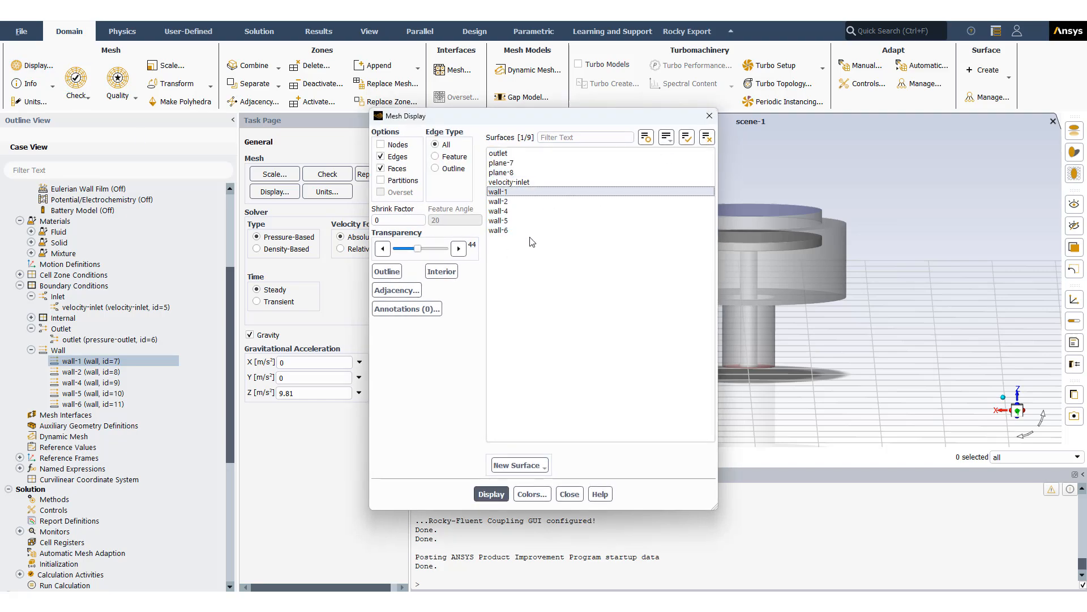
click(490, 494)
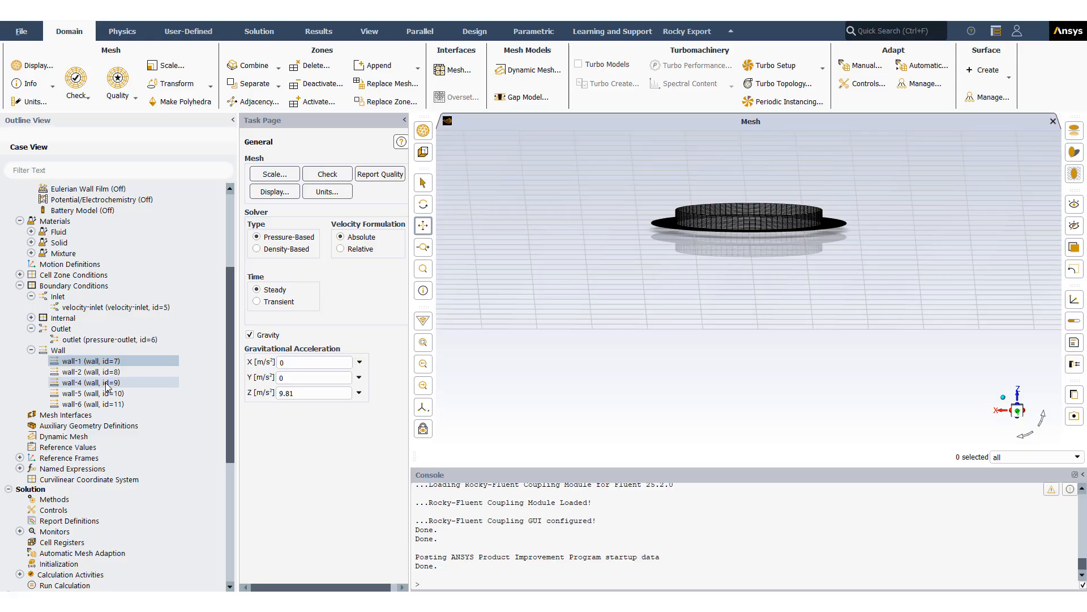
- Display only the wall-4 surface mesh and view the disc from an oblique angle
click(32, 65)
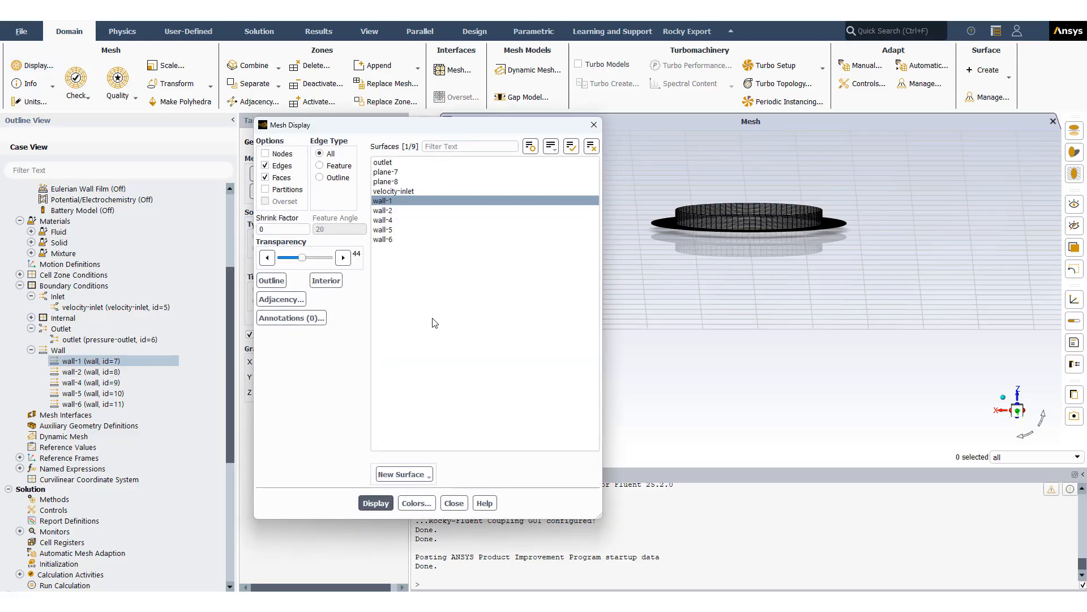
click(385, 221)
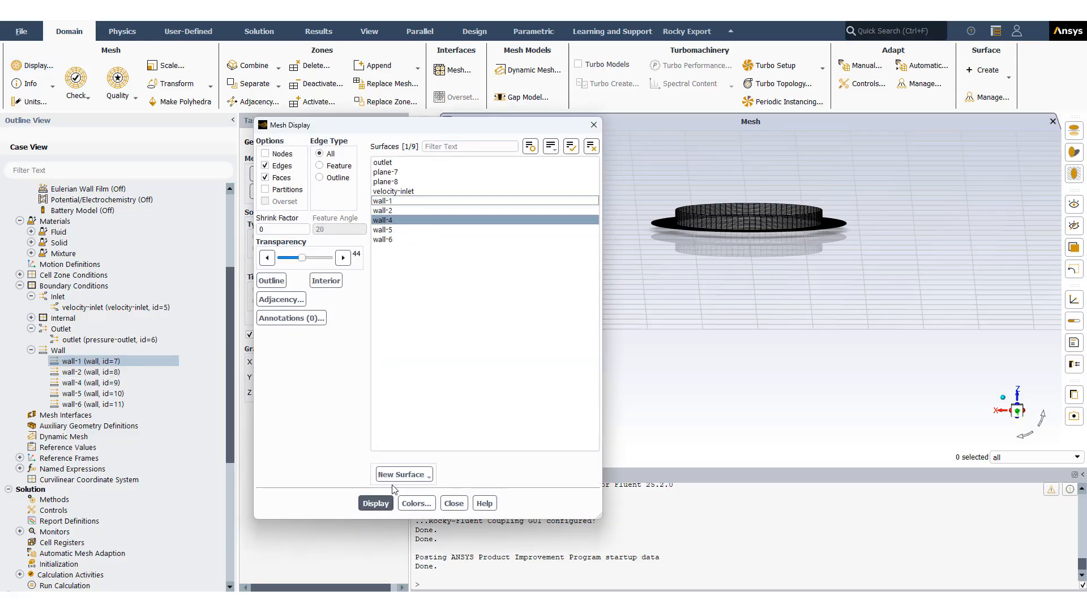
click(376, 504)
drag(751, 246, 728, 348)
click(594, 124)
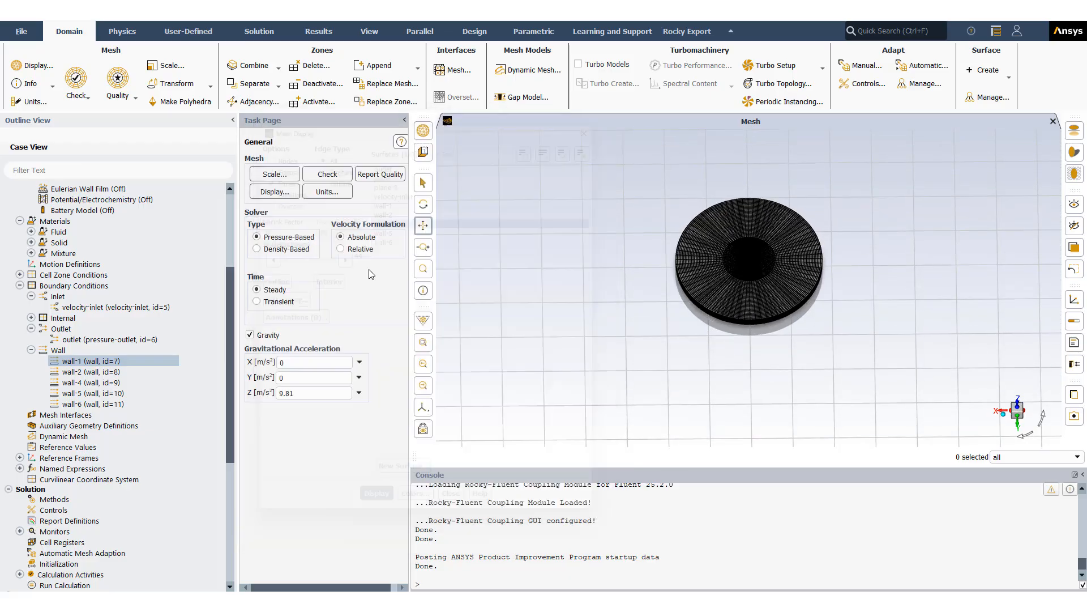
- Review the wall motion, surface reaction mechanism and thermal conditions of the wall-4 boundary
click(91, 383)
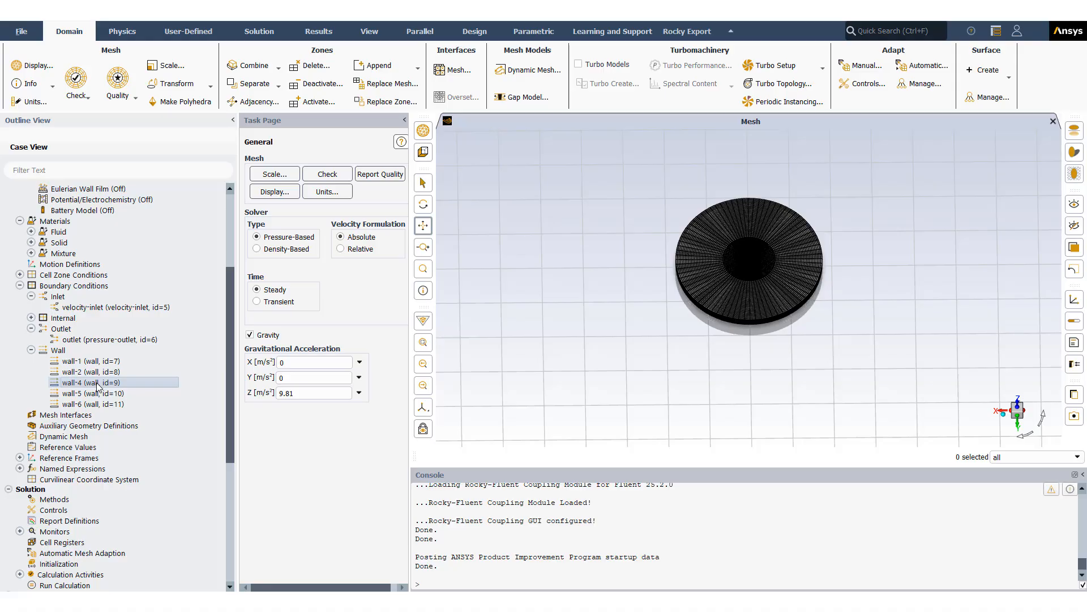
double_click(97, 385)
drag(400, 150, 254, 224)
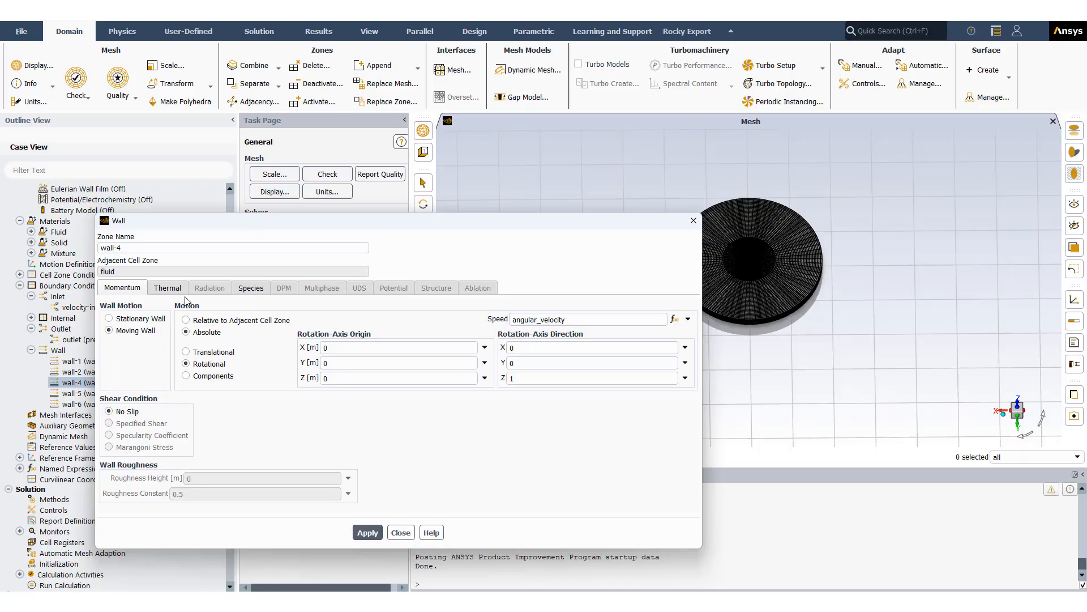
click(251, 289)
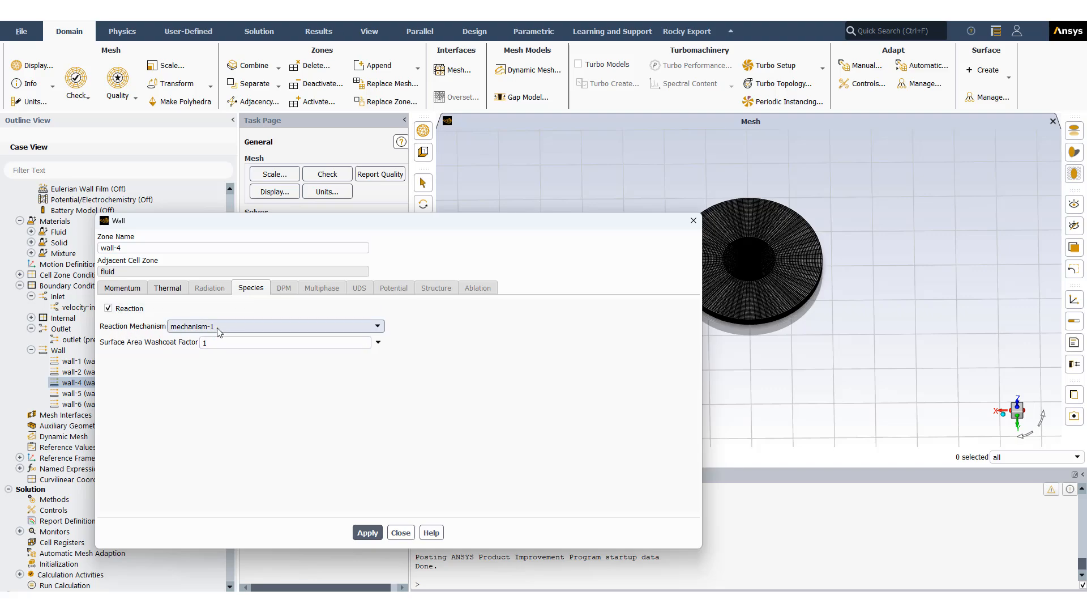
click(178, 292)
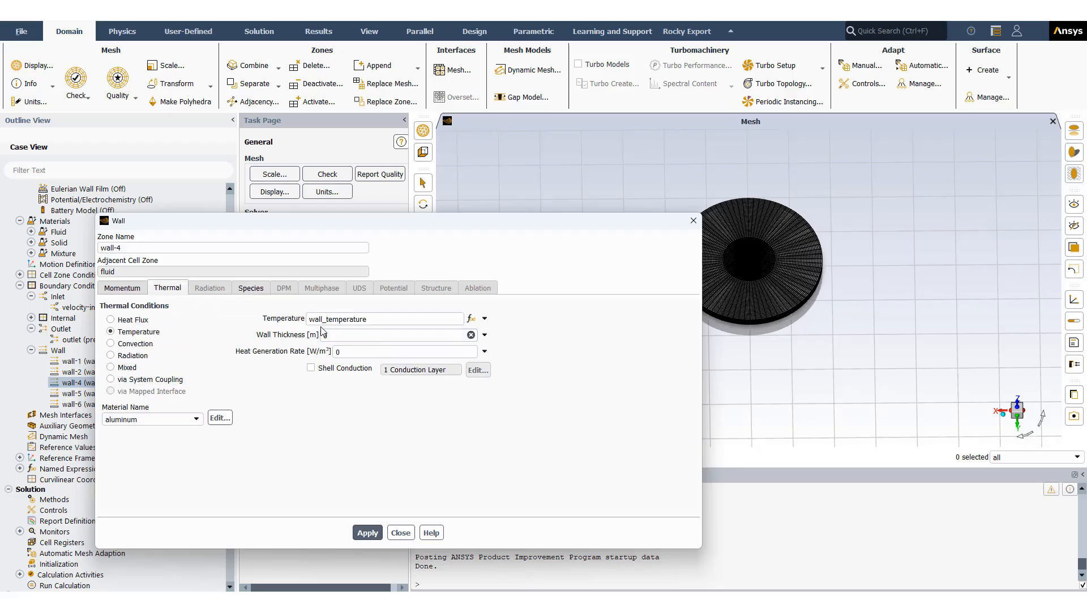
drag(430, 222, 434, 225)
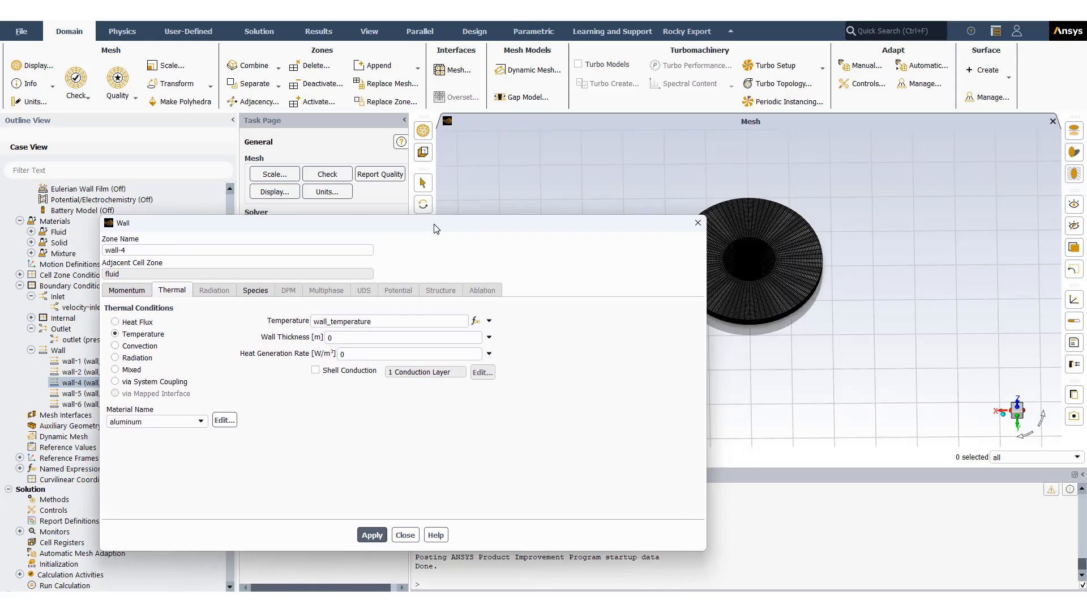
click(133, 291)
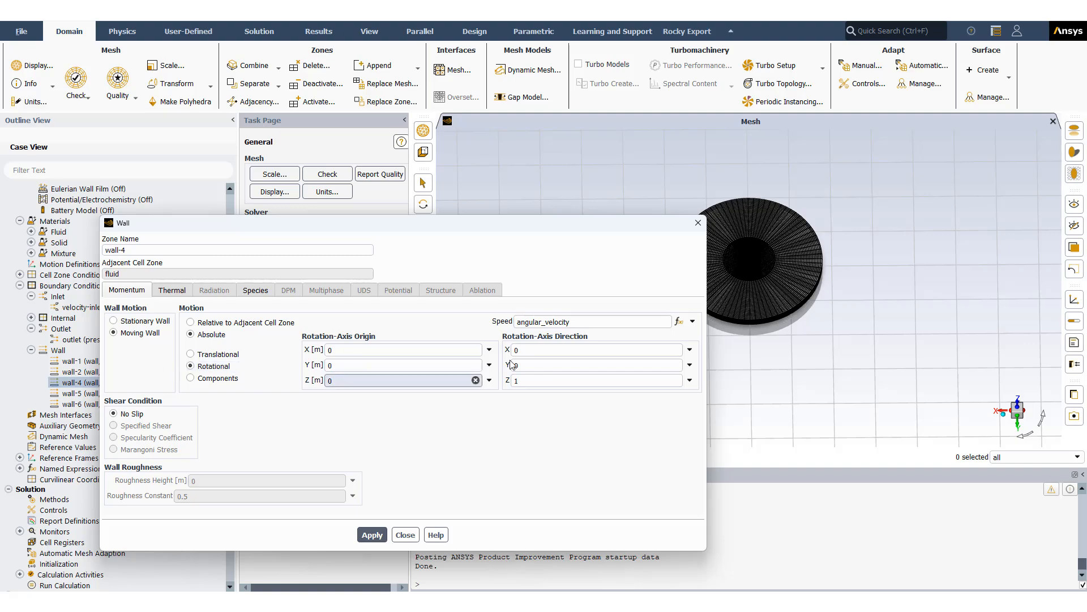
click(698, 223)
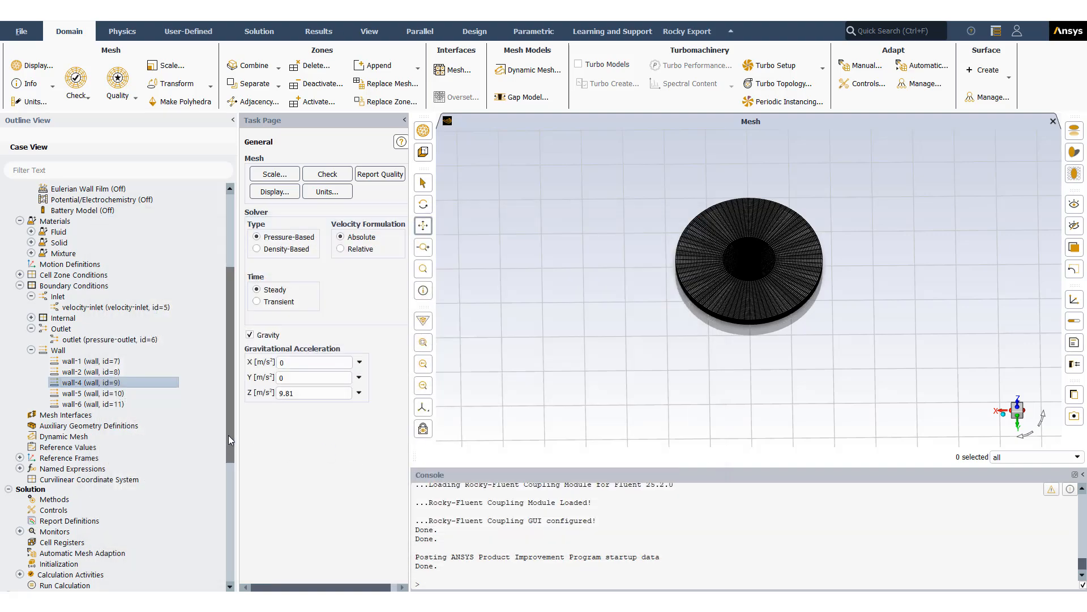
- Expand the input parameters and review the angular velocity, species mass fractions, inlet velocity and wall temperature
drag(229, 435, 241, 583)
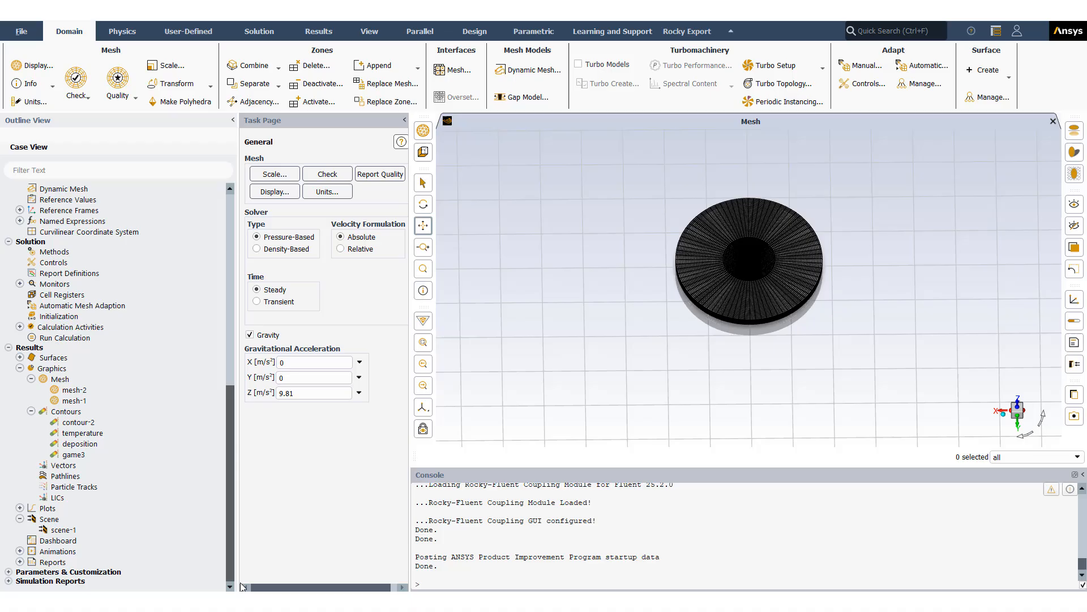
click(8, 572)
click(20, 528)
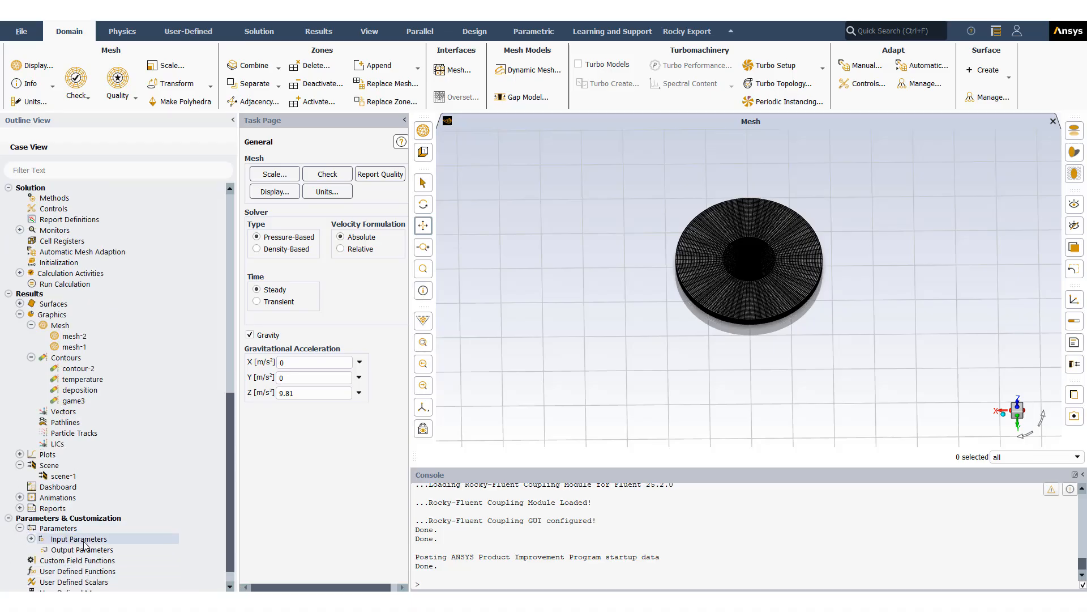
click(31, 539)
scroll(128, 553, down, 2)
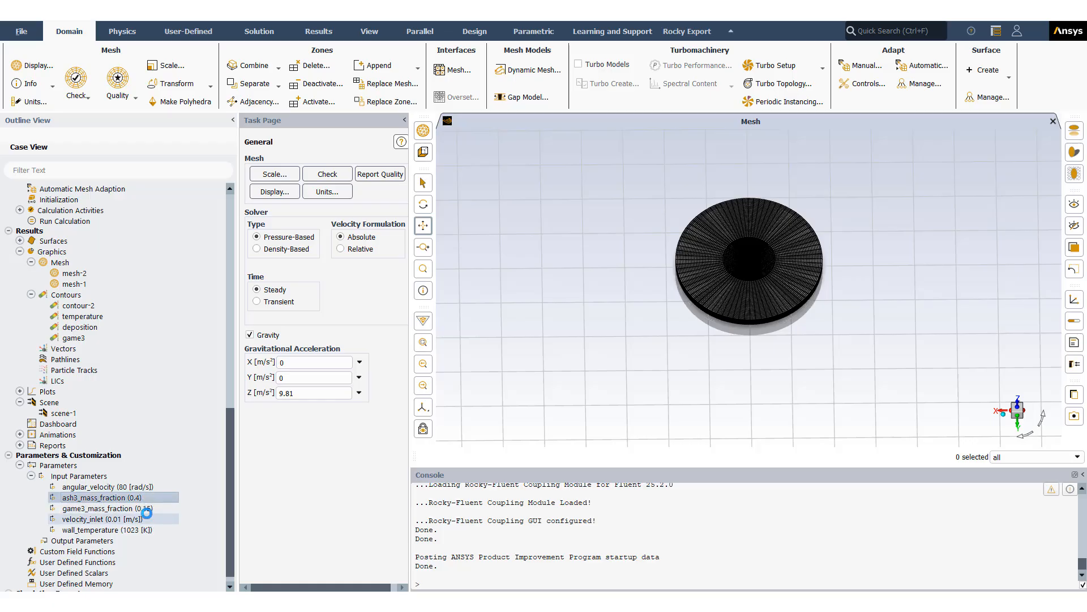
click(143, 520)
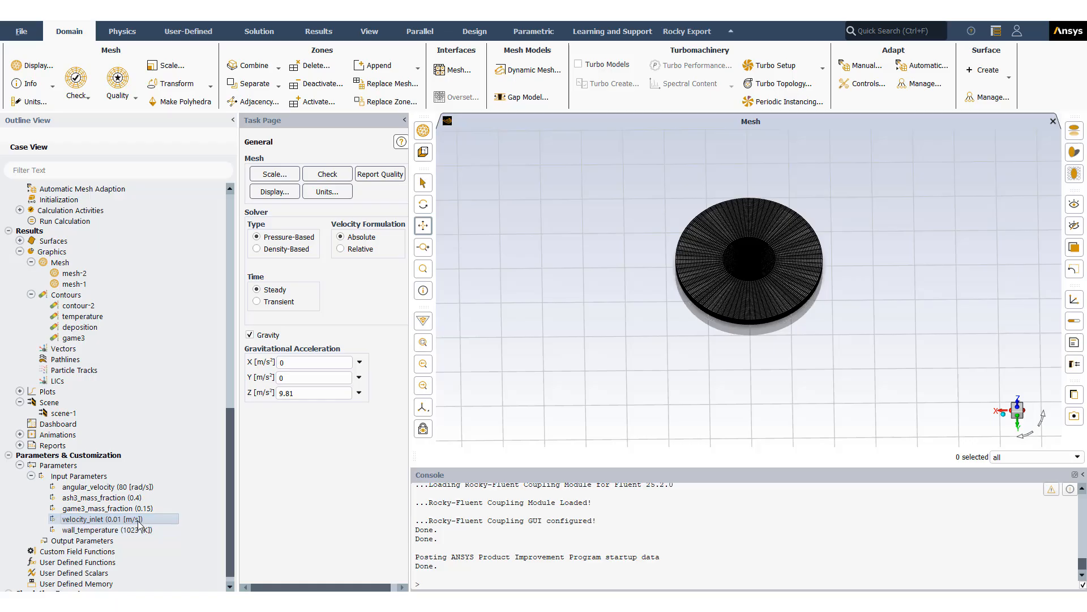
click(138, 529)
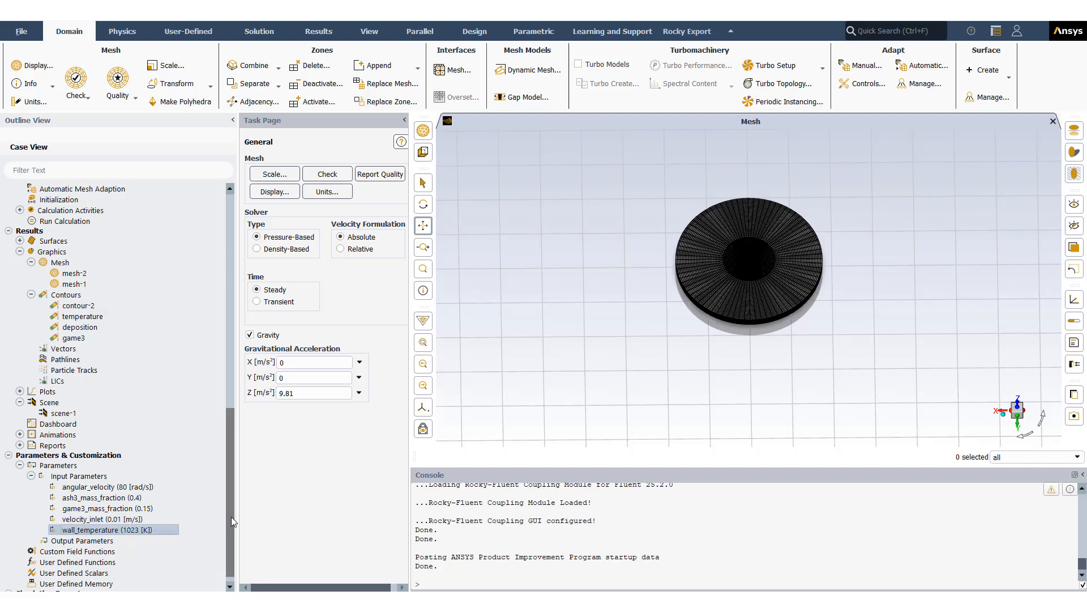
- Display the saved deposition contour of the as surface deposition rate on wall-4 and rotate the disc to face the view
scroll(231, 517, up, 1)
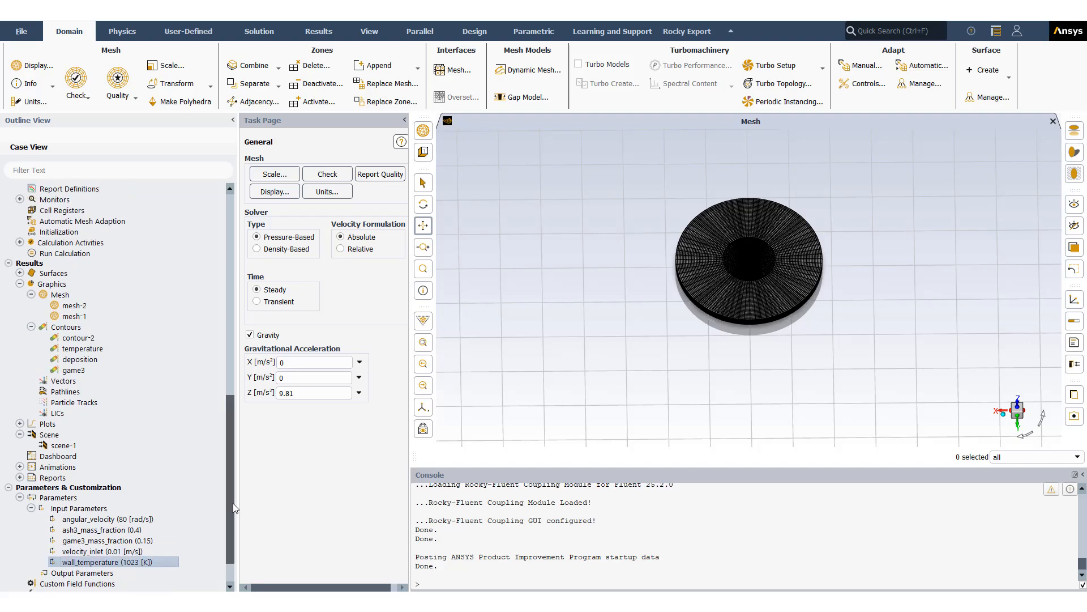
drag(233, 518, 230, 536)
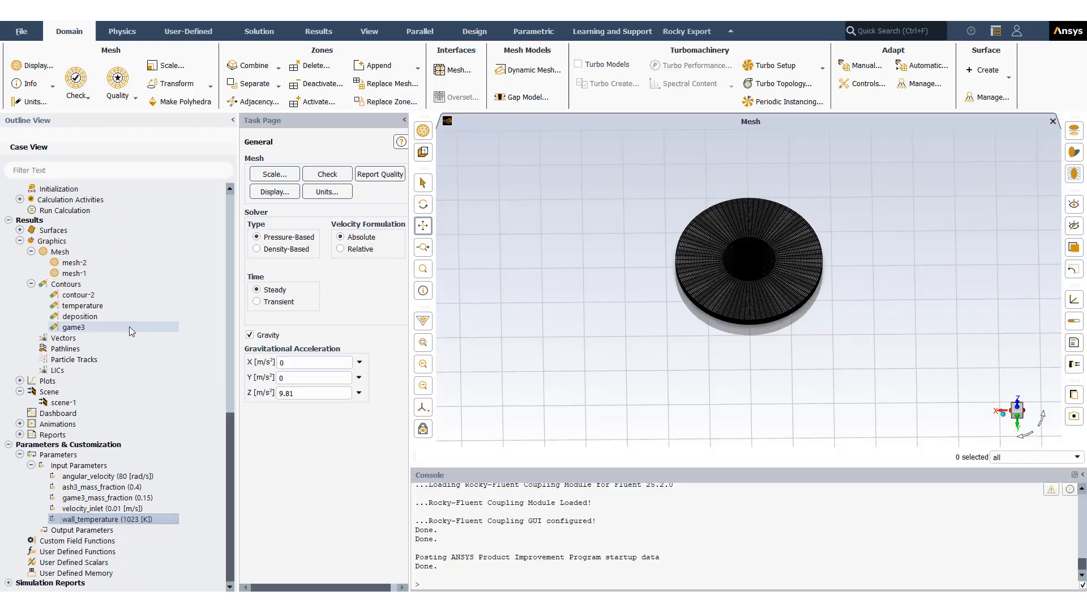
click(95, 318)
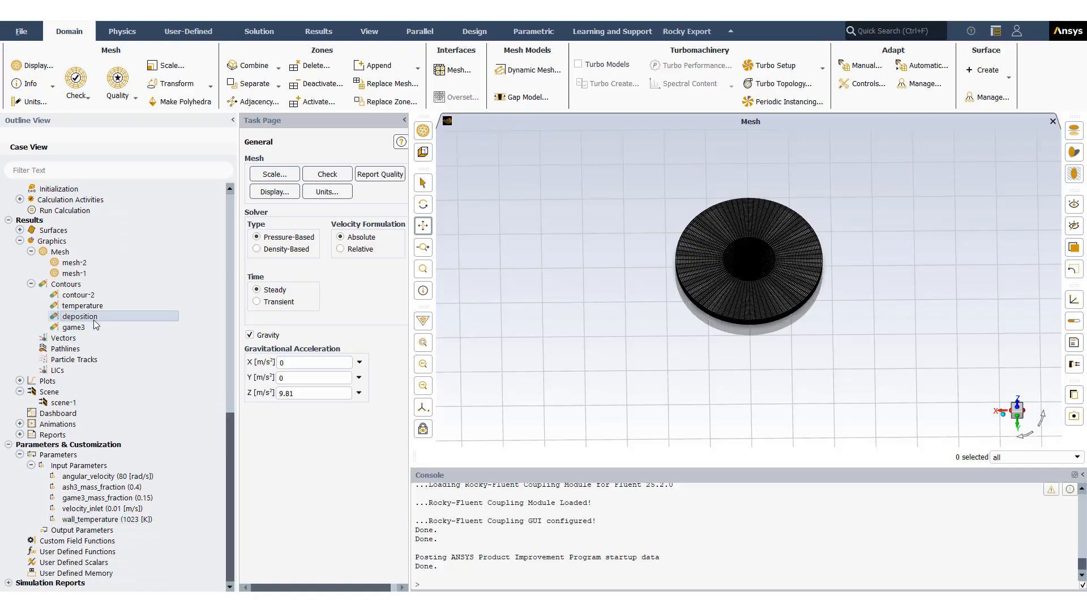
double_click(95, 319)
click(342, 560)
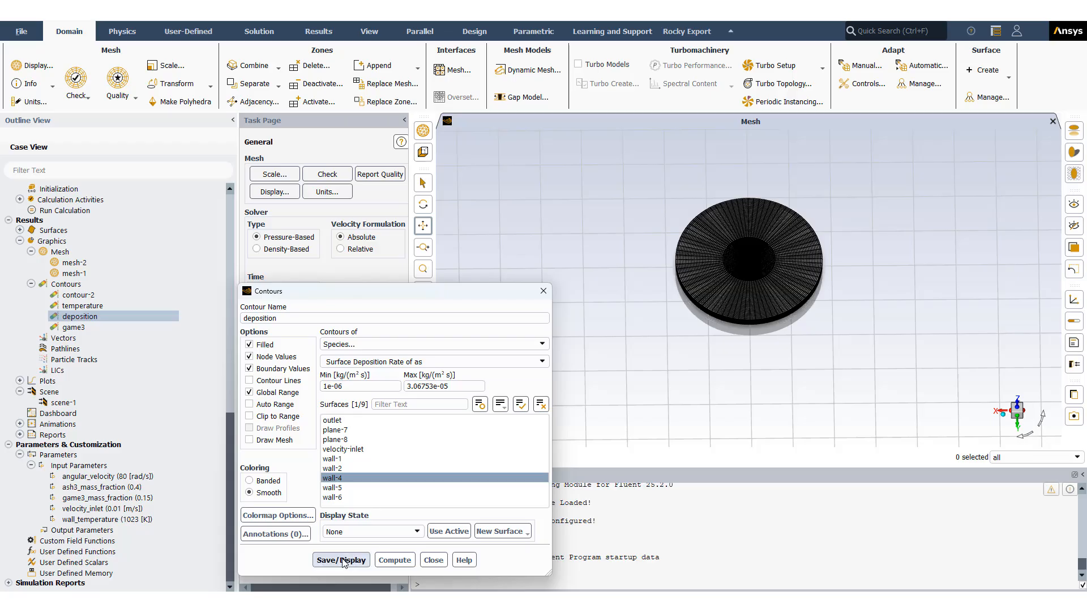
drag(757, 290, 759, 343)
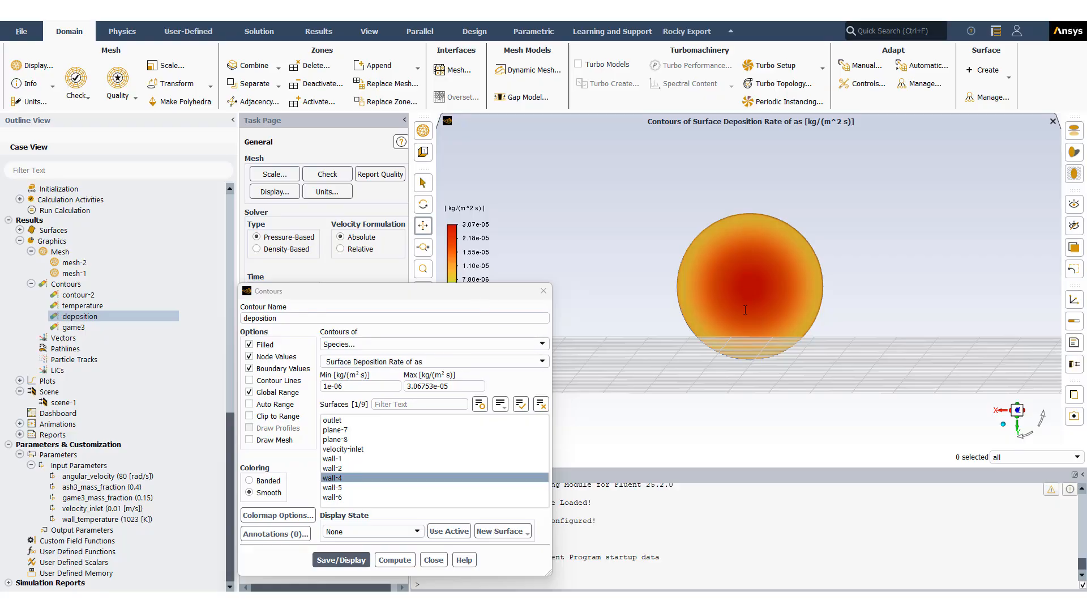
drag(745, 310, 732, 325)
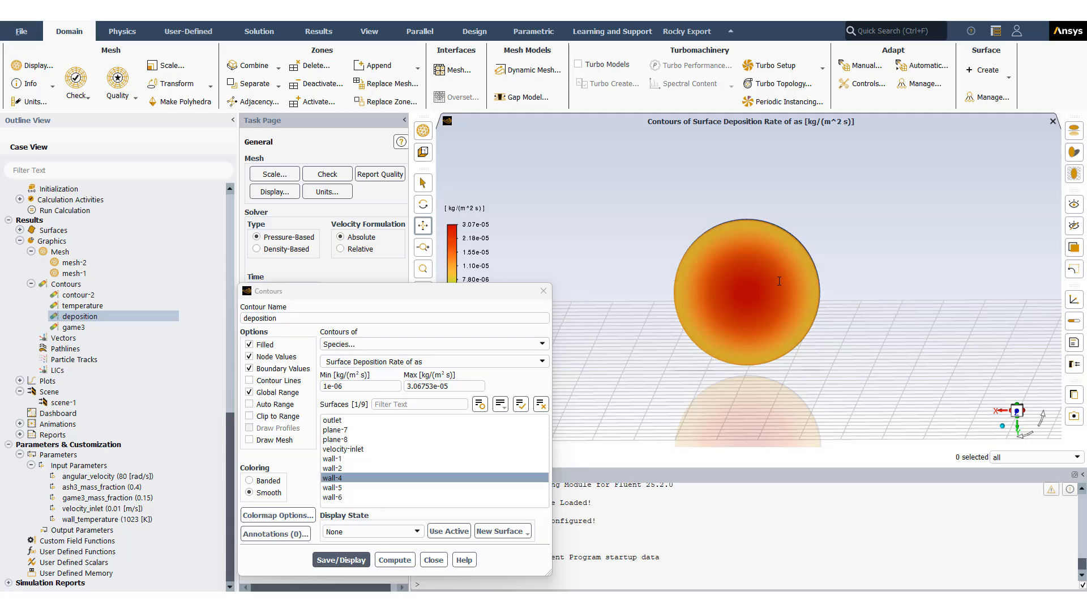
- Switch the deposition contour to Surface Deposition Rate of ga, redisplay it on wall-4 and inspect it up close
click(543, 361)
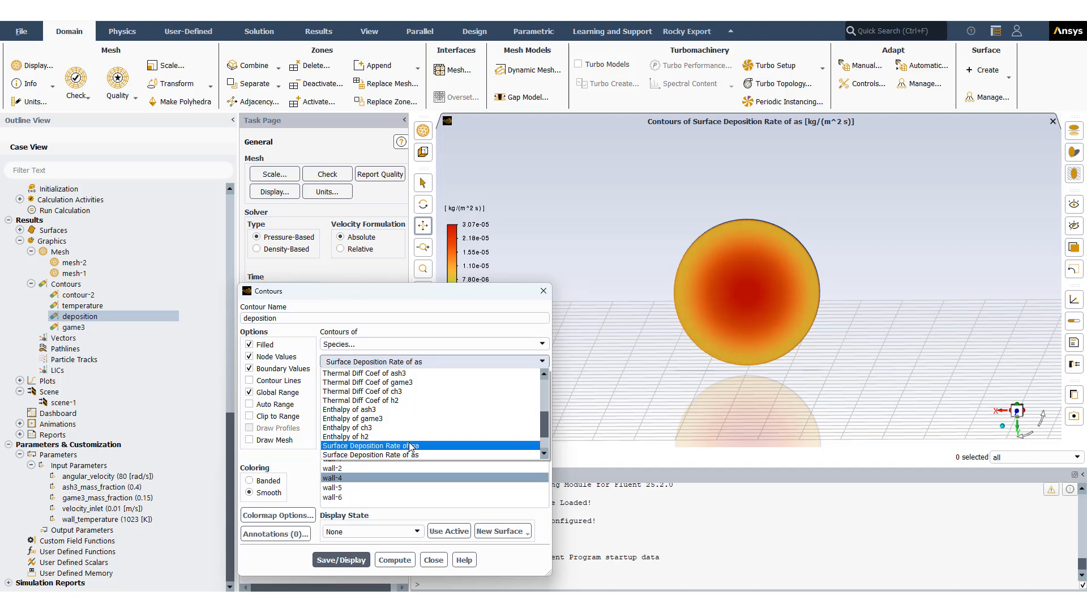
click(371, 445)
click(341, 560)
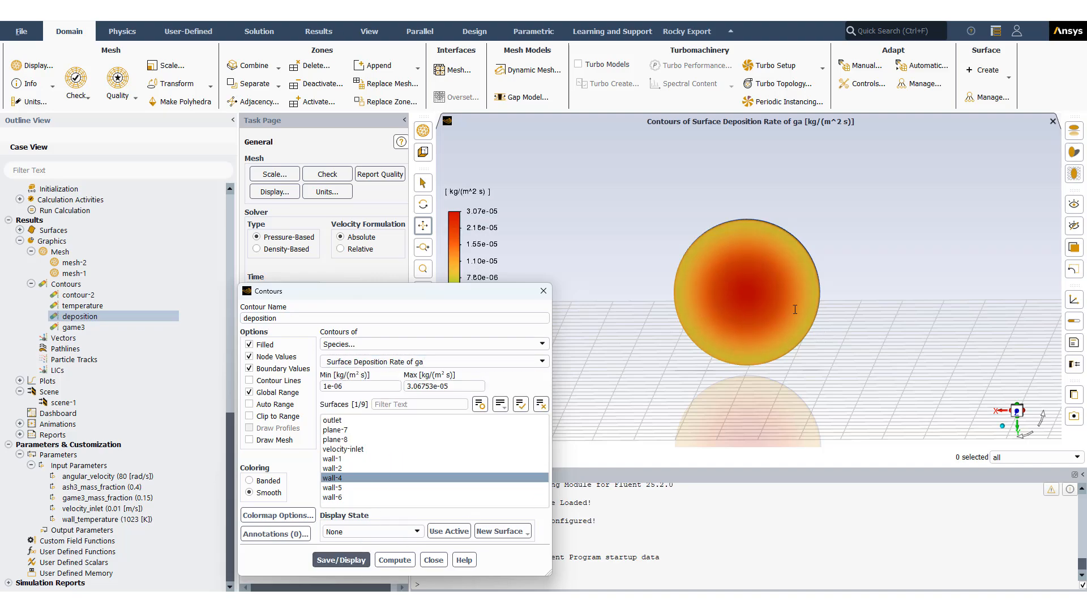
scroll(770, 293, up, 2)
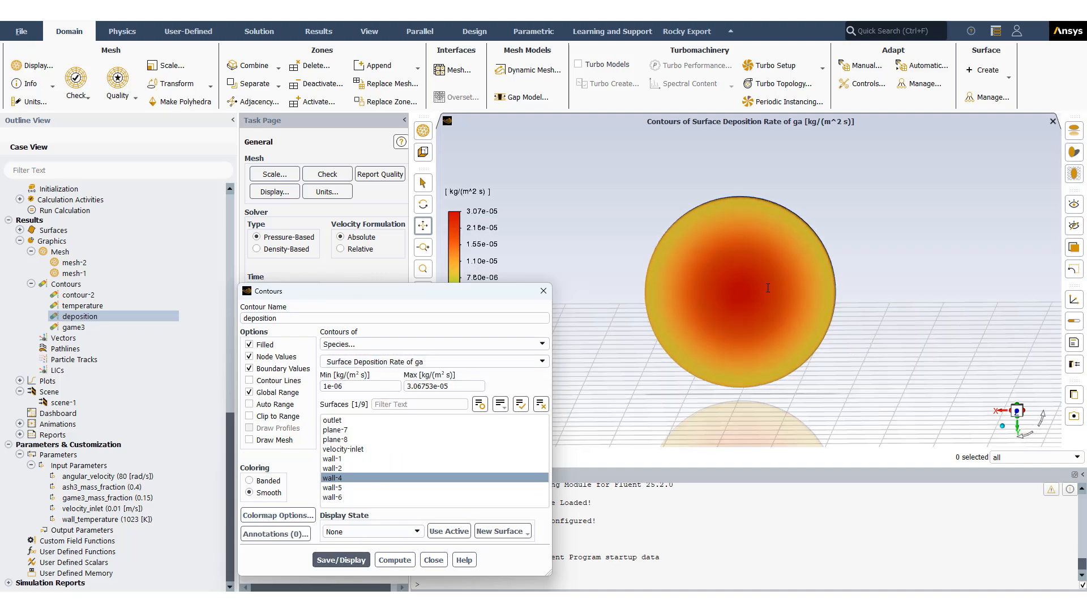
click(543, 290)
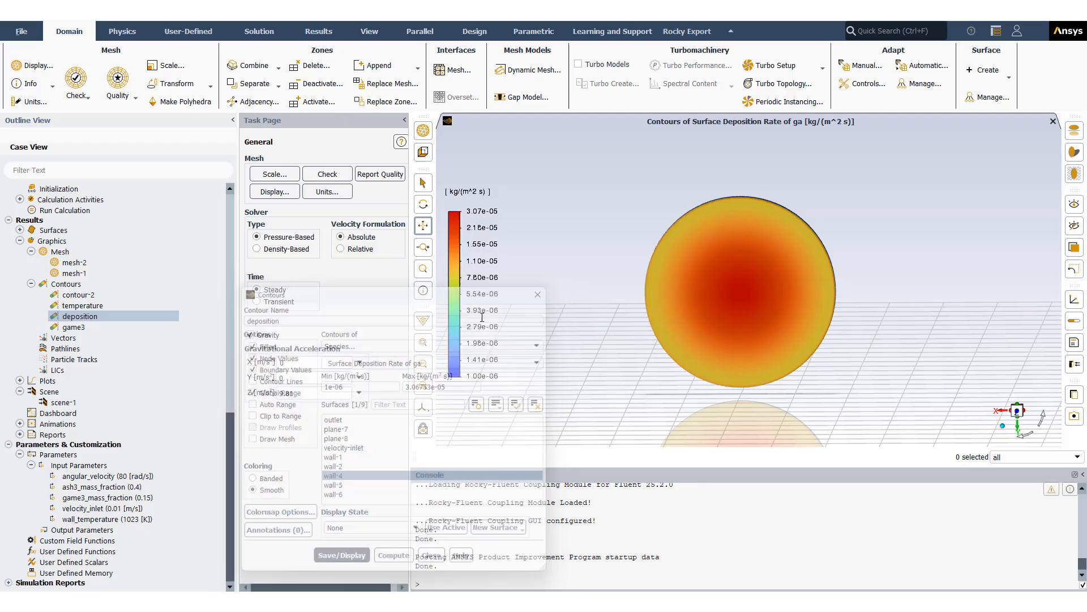
- Display the saved static temperature contour on plane-8 and orient the reactor cross-section to face the view
click(96, 307)
double_click(95, 308)
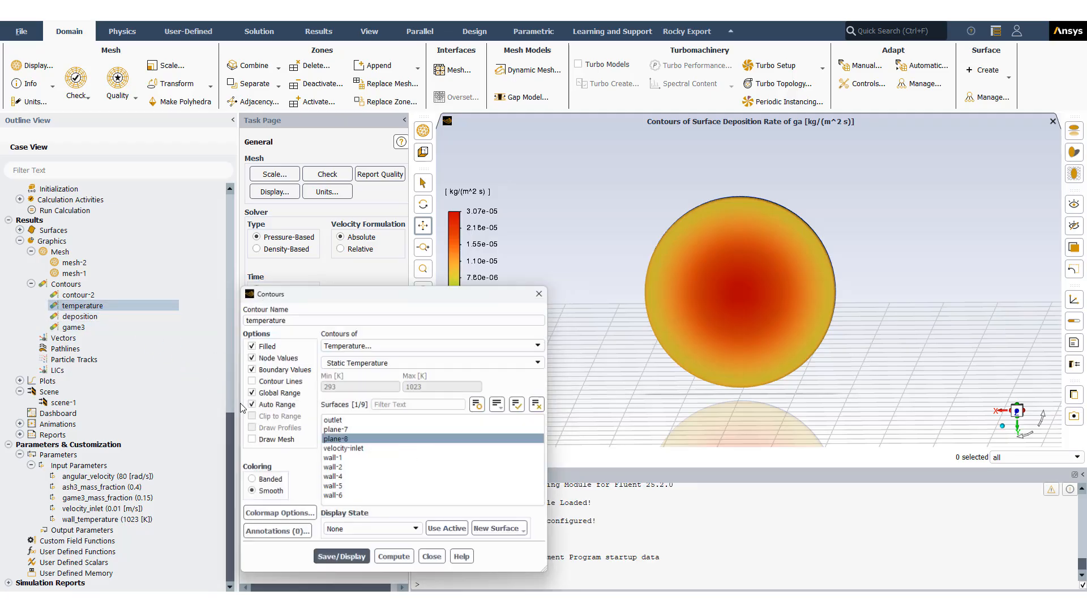
click(342, 560)
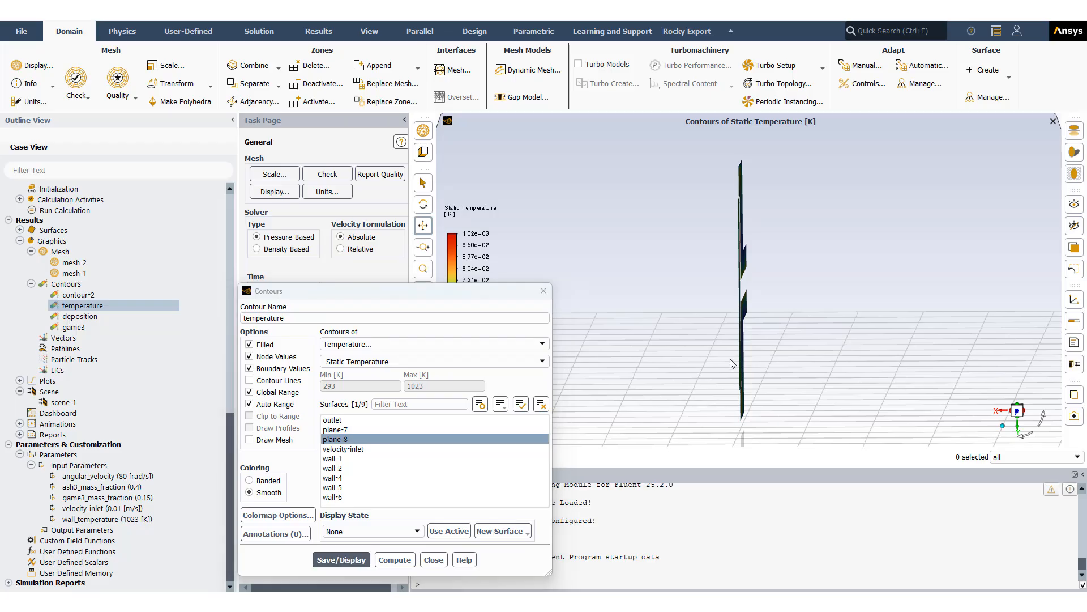
drag(729, 359, 857, 403)
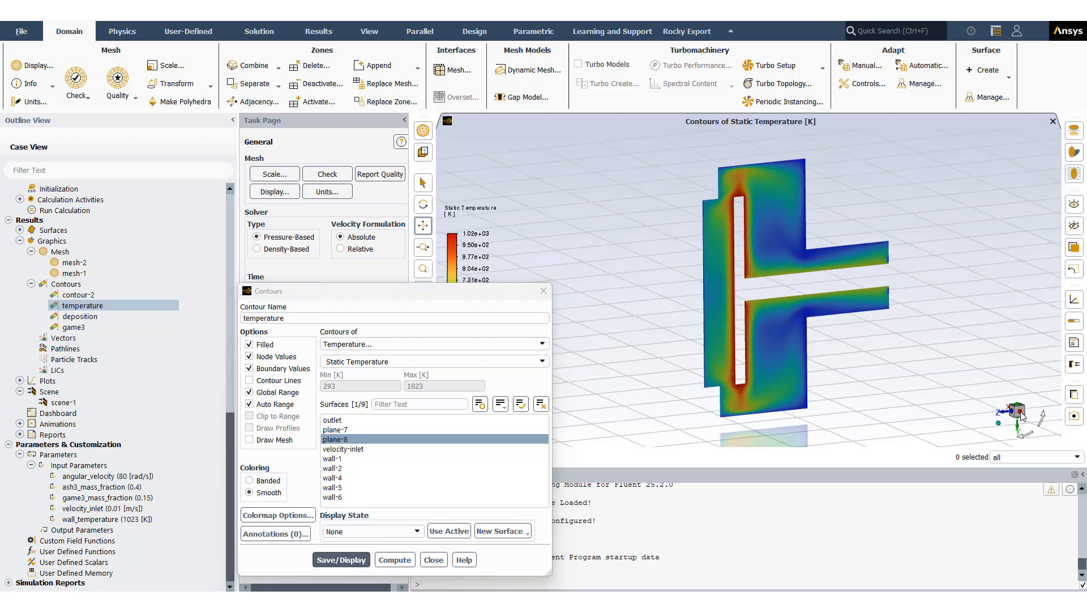
click(1041, 419)
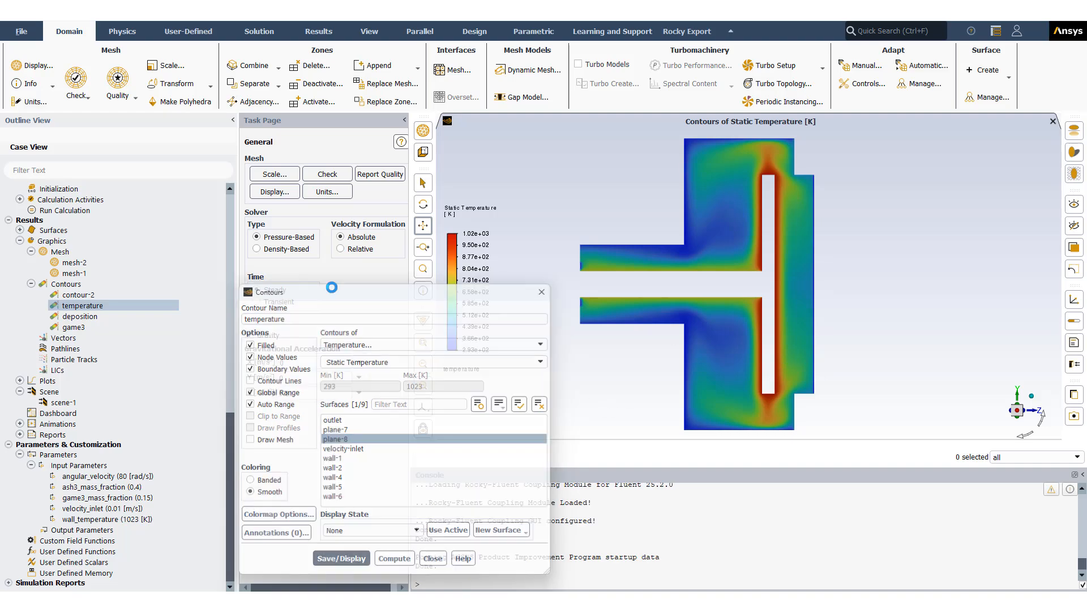
click(542, 292)
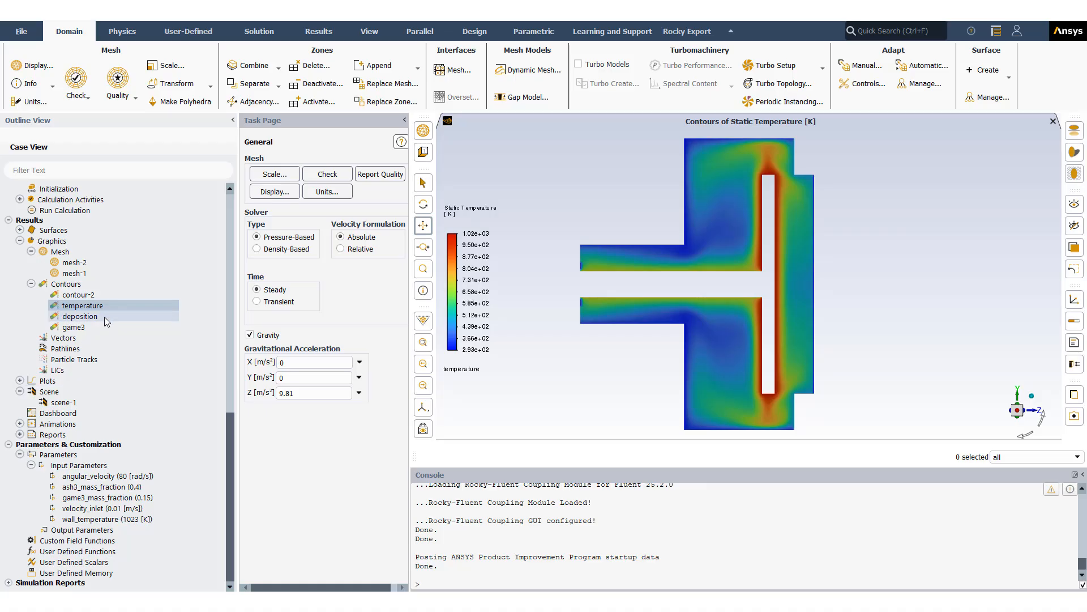
- Plot the game3 mass fraction contour on plane-8 instead of plane-7
double_click(73, 327)
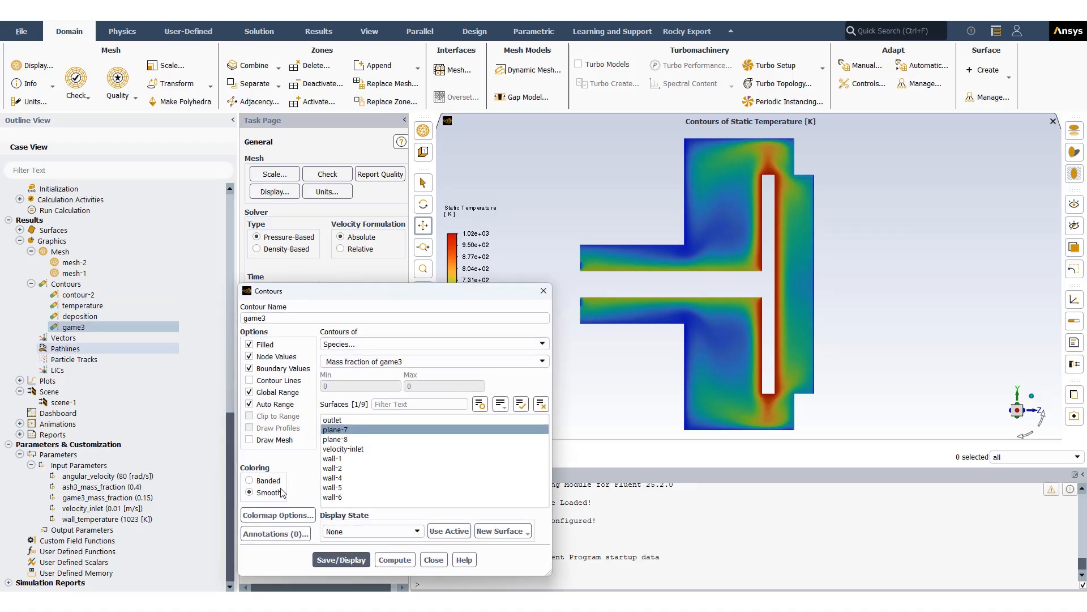
click(342, 561)
click(370, 440)
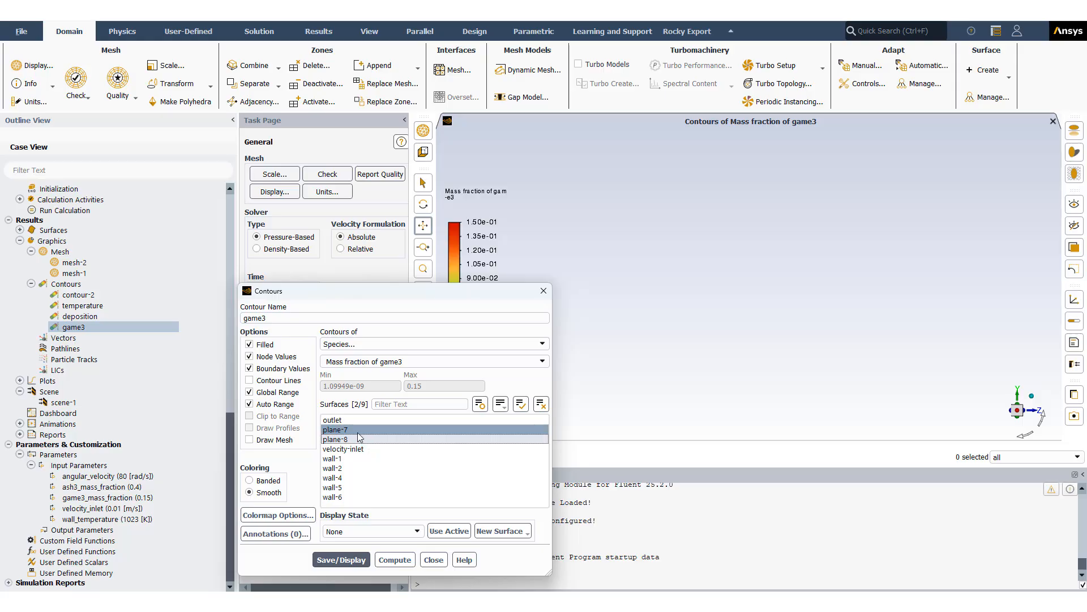
click(360, 430)
click(343, 559)
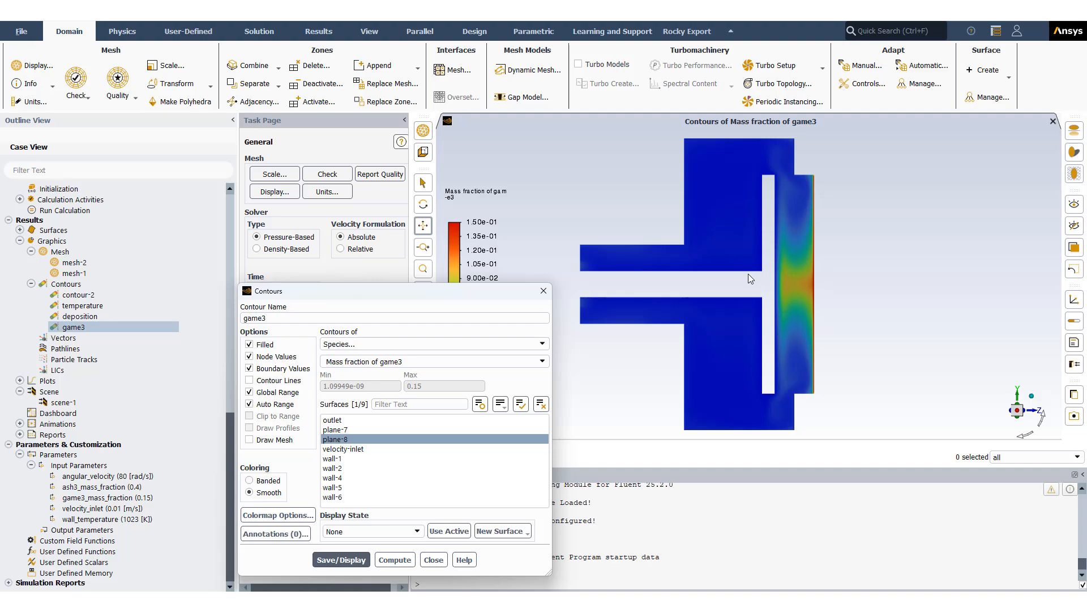
click(543, 291)
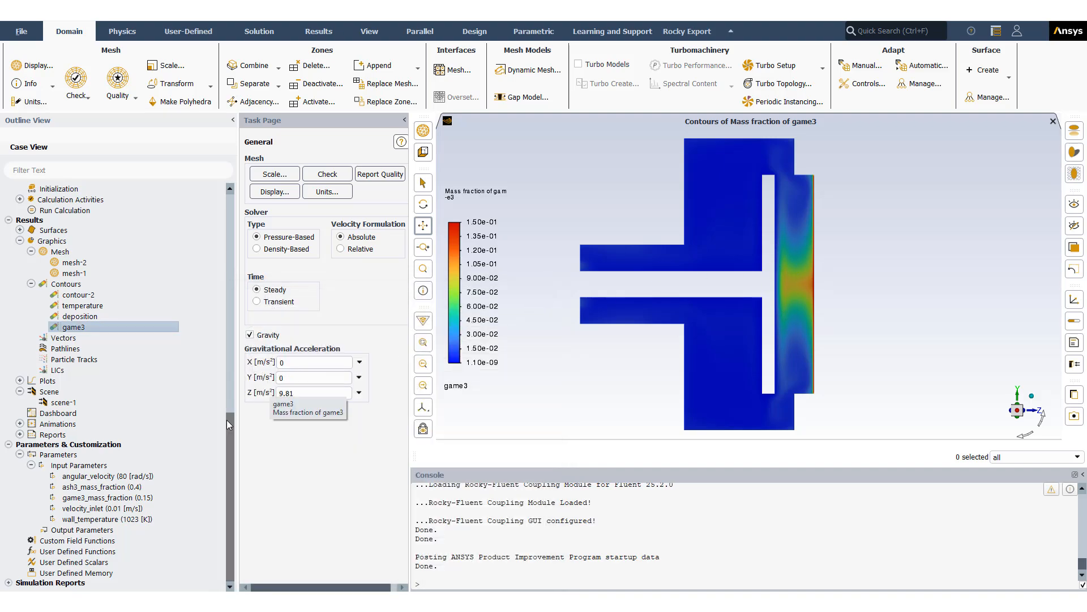
drag(228, 438, 230, 216)
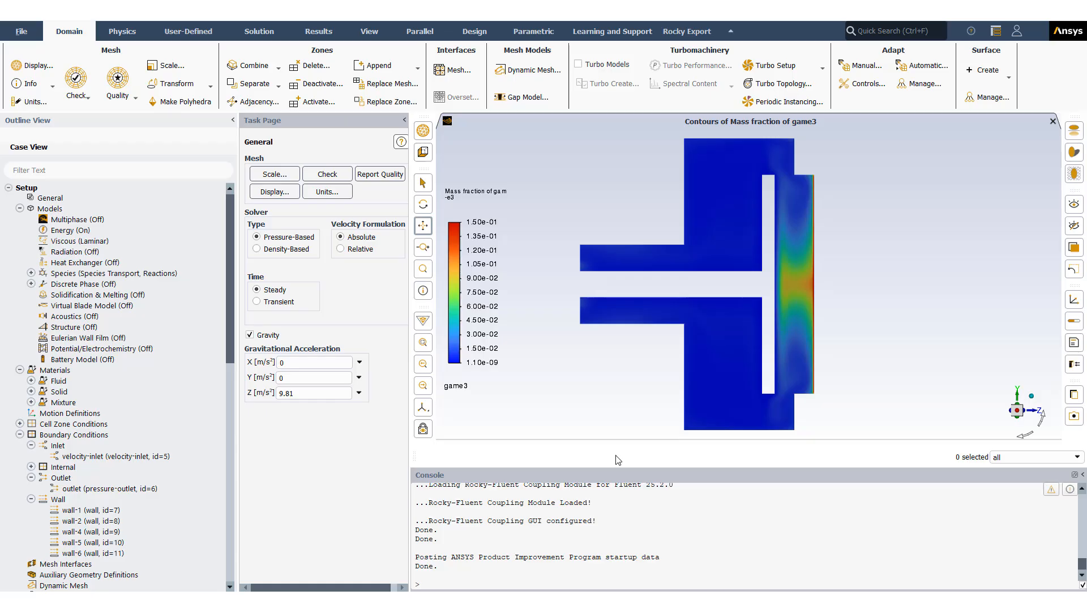
click(198, 35)
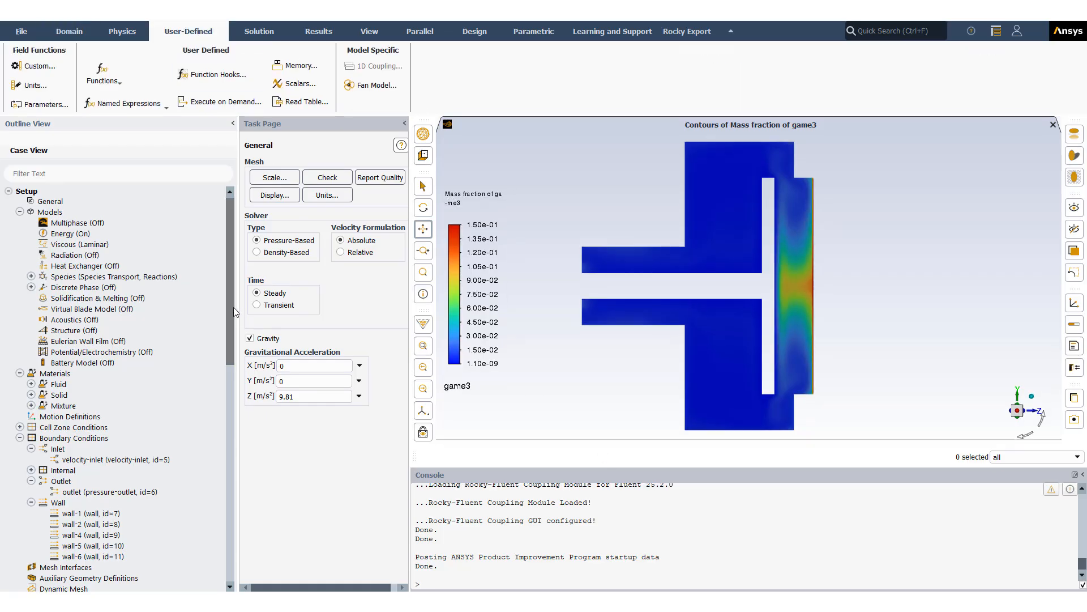
drag(233, 308, 234, 338)
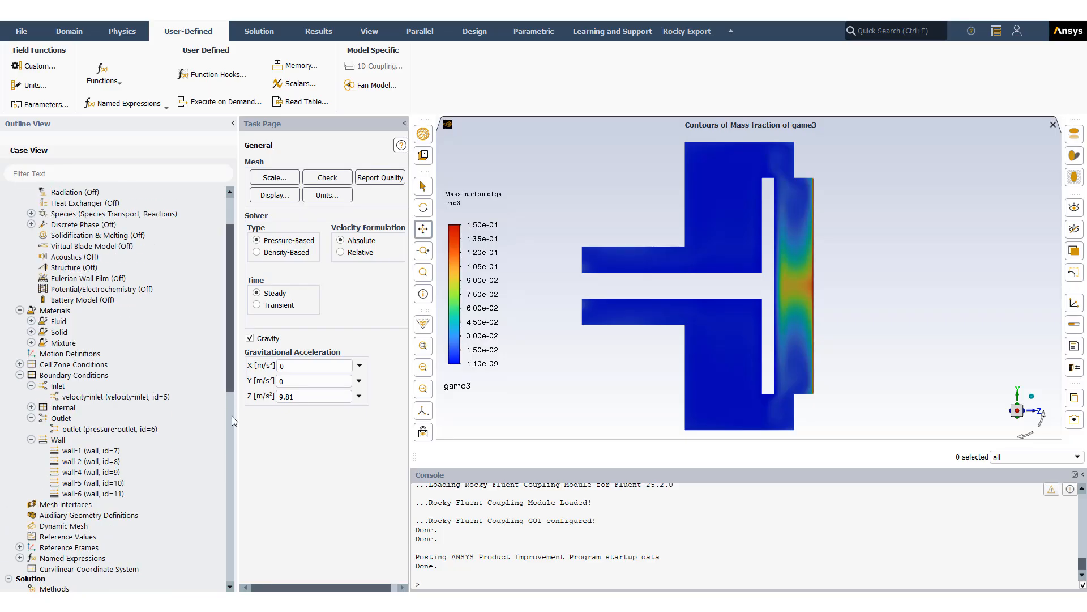
drag(232, 379, 230, 309)
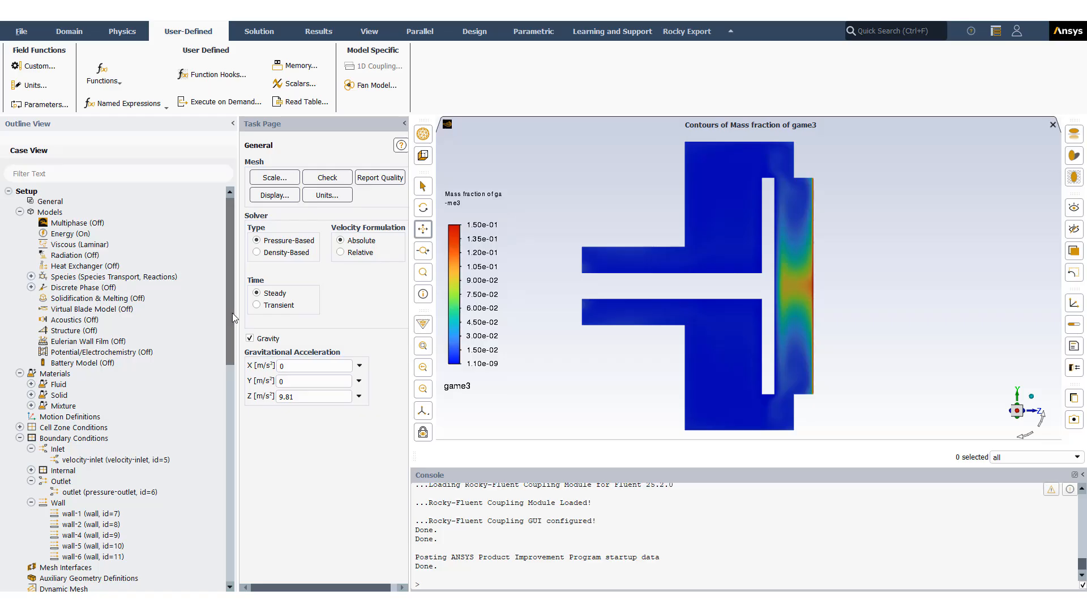
- Review the wall surface reactions defined for the gaas_dep mixture without changing the material
drag(232, 313, 234, 363)
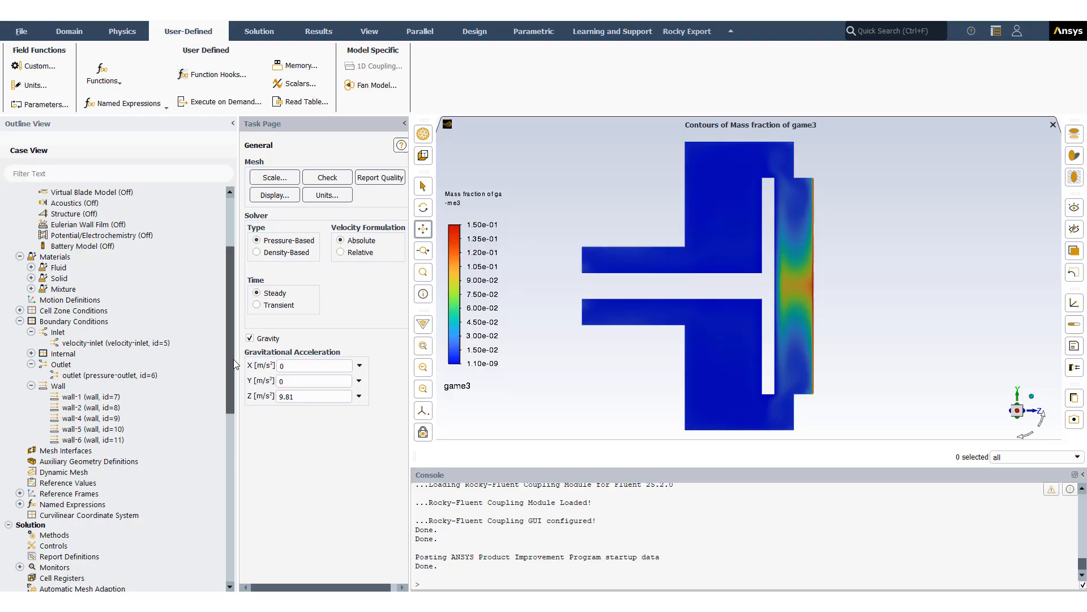
double_click(66, 292)
double_click(71, 300)
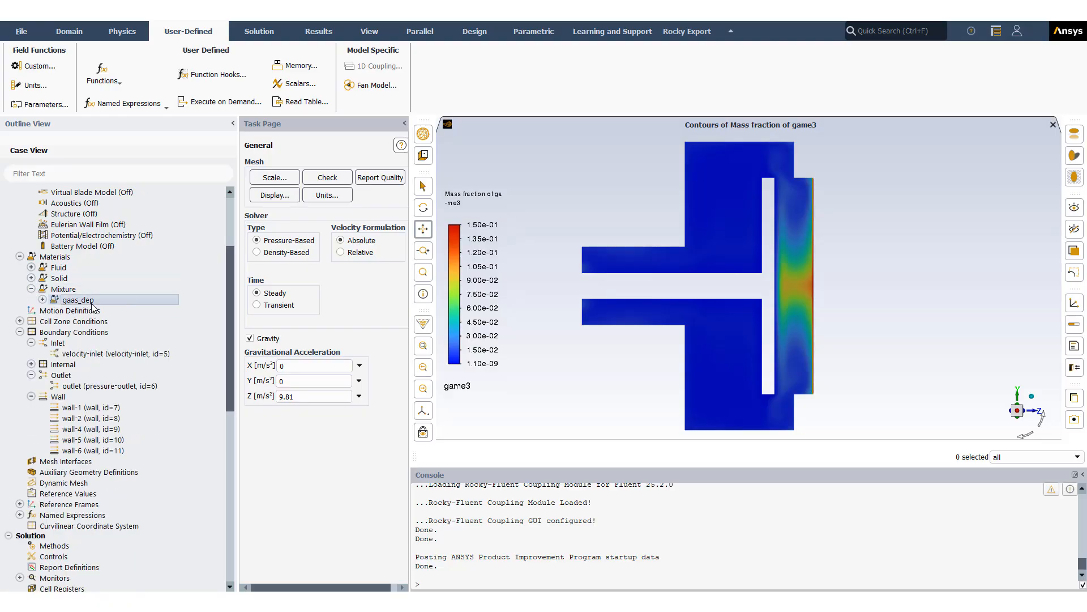
click(701, 325)
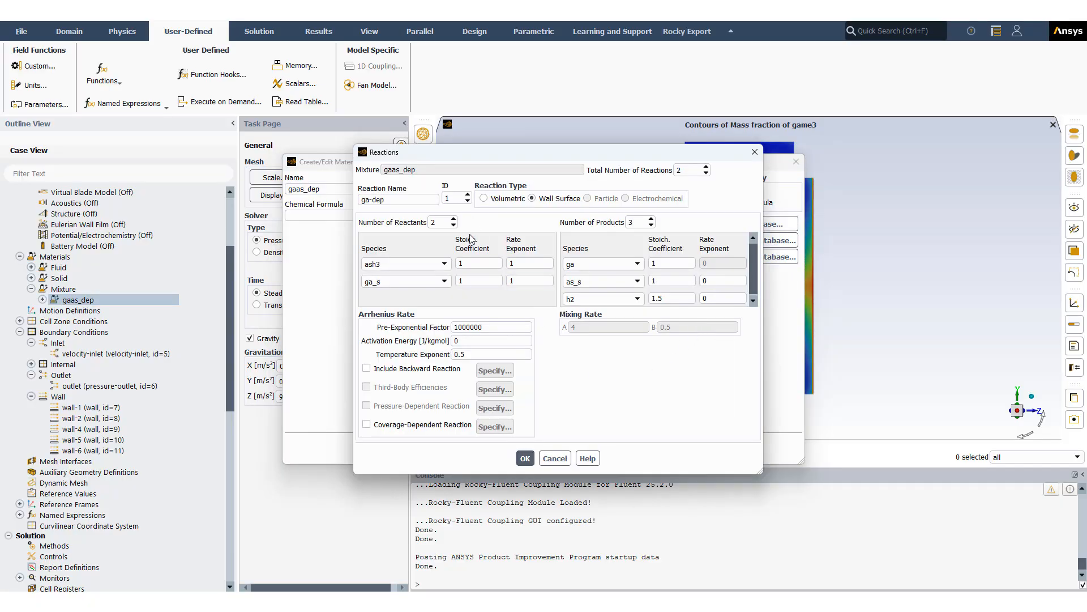
click(468, 195)
click(468, 201)
click(755, 152)
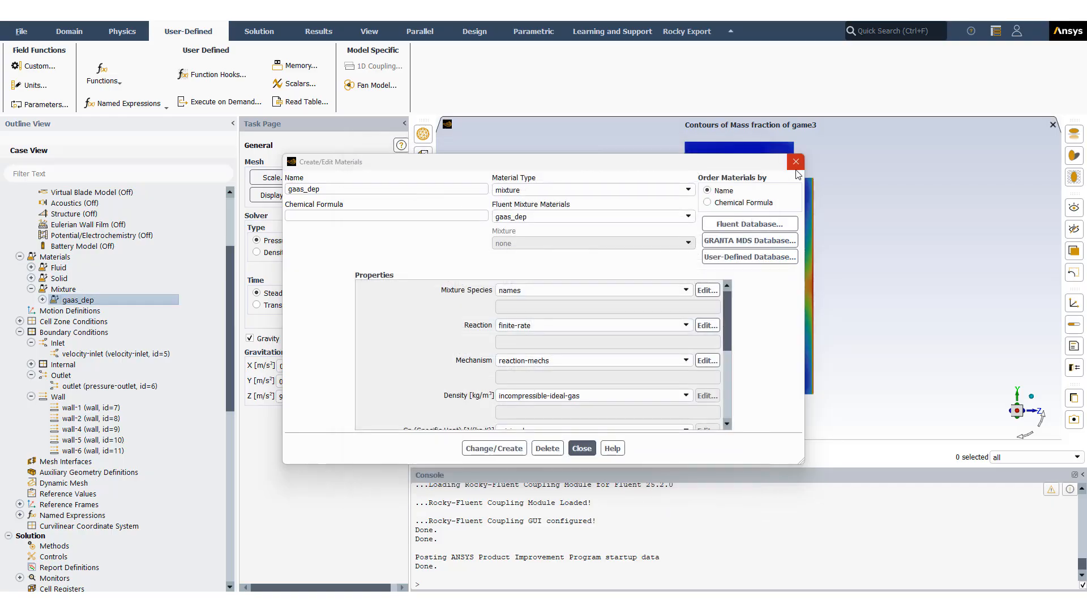
click(782, 168)
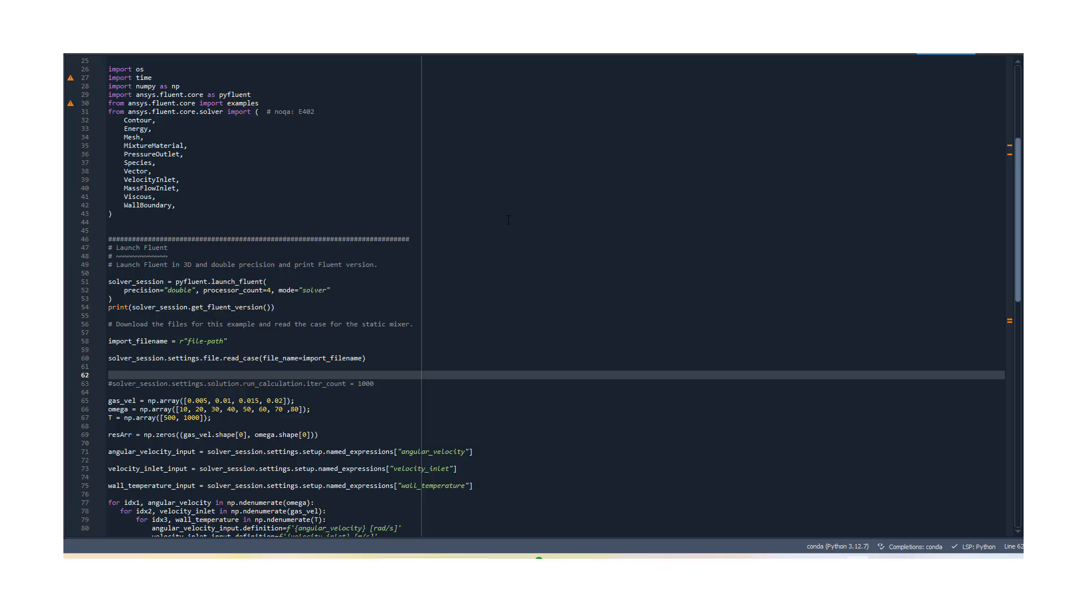
- In the PyFluent script in the code editor, highlight the import block and examine the solver launch and parameter arrays below it
drag(108, 69, 176, 216)
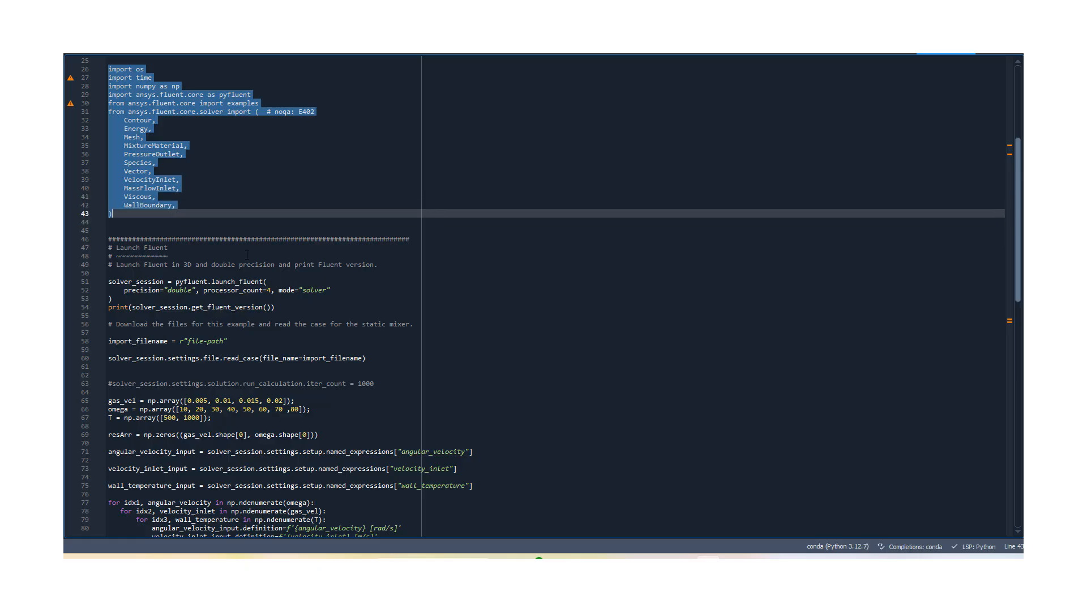
scroll(389, 348, down, 1)
scroll(390, 351, up, 1)
scroll(390, 349, down, 1)
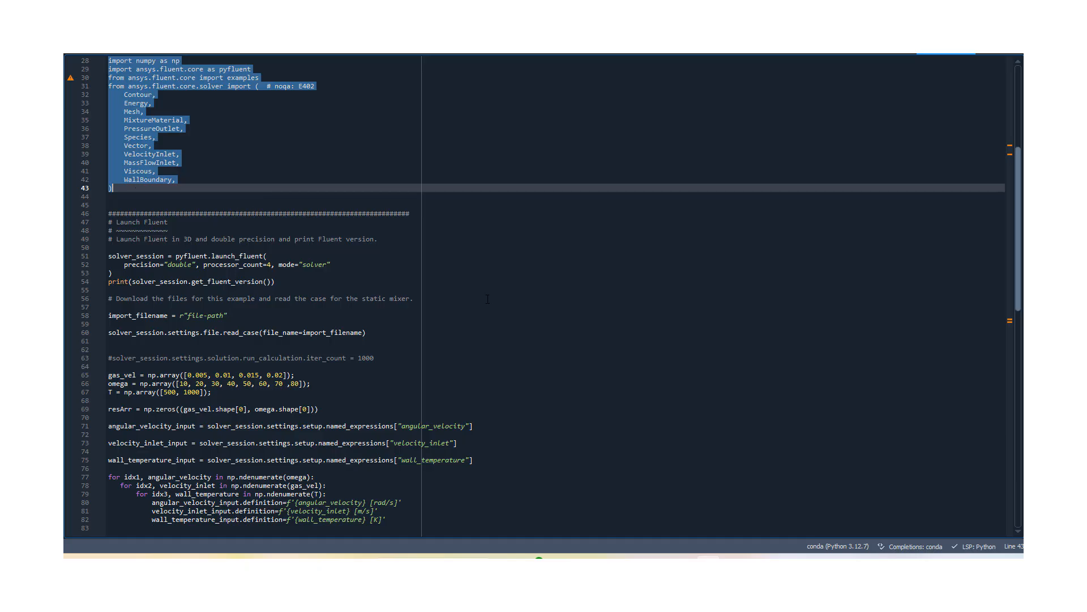
- Highlight the gas_vel, omega and T array definitions, then examine each of the three parameter variables in turn
scroll(487, 299, down, 3)
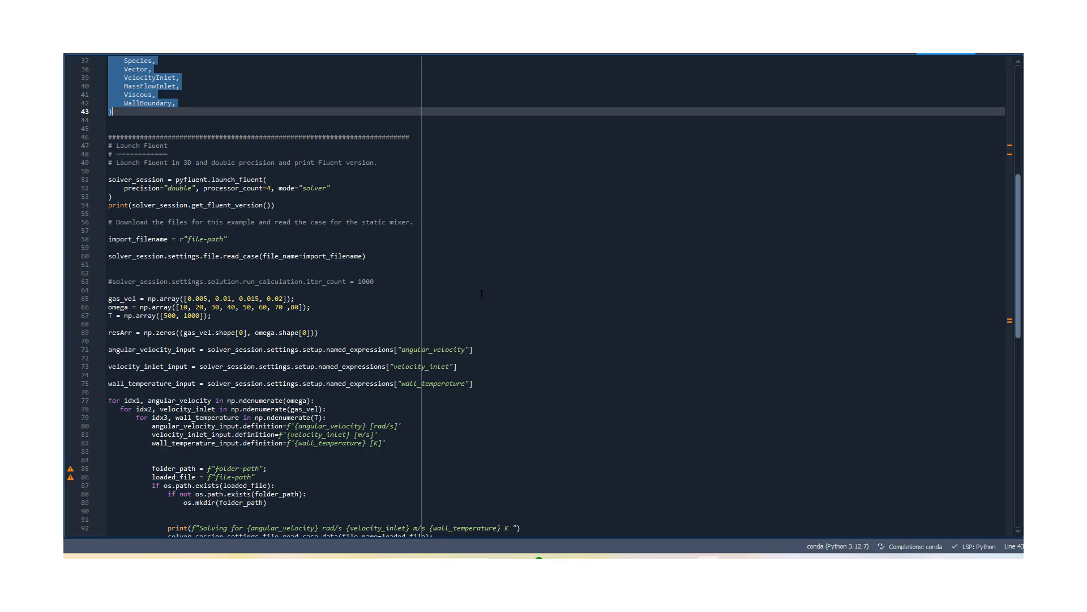
scroll(481, 294, down, 1)
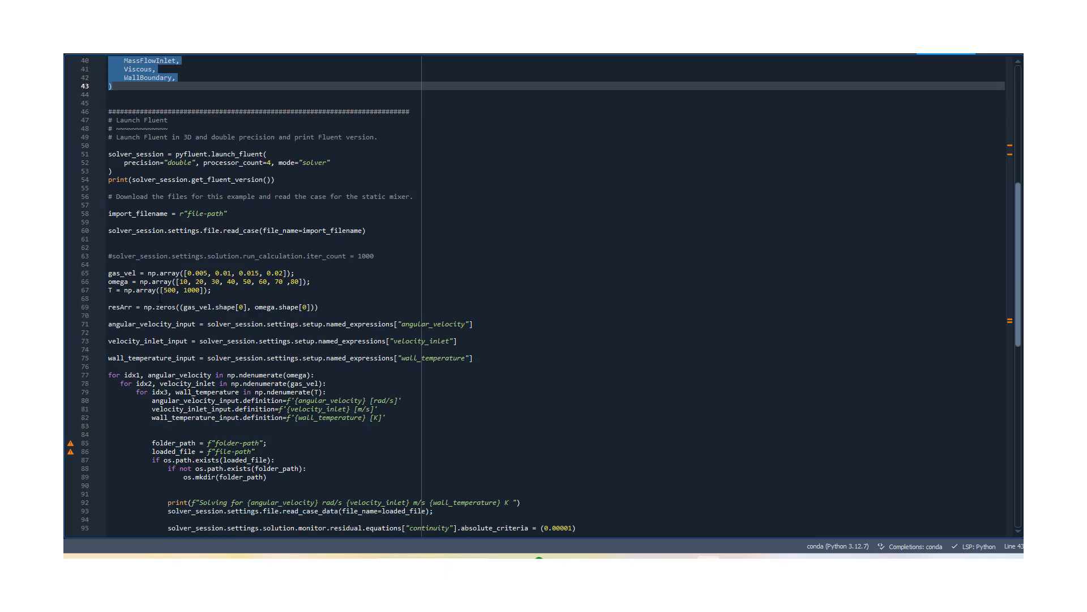
drag(110, 274, 235, 292)
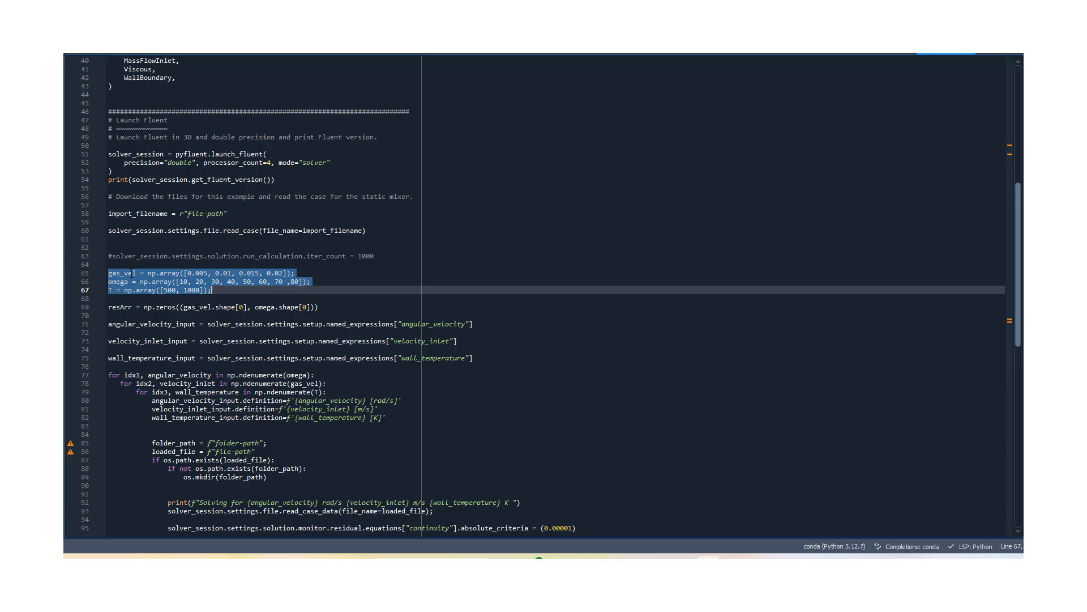
double_click(133, 273)
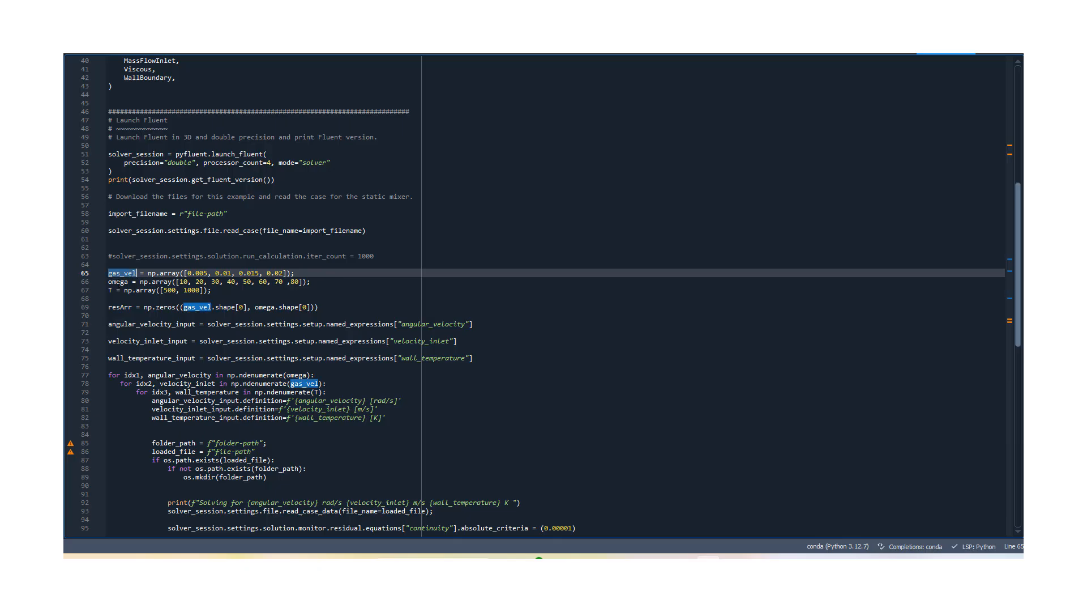
click(118, 281)
double_click(118, 281)
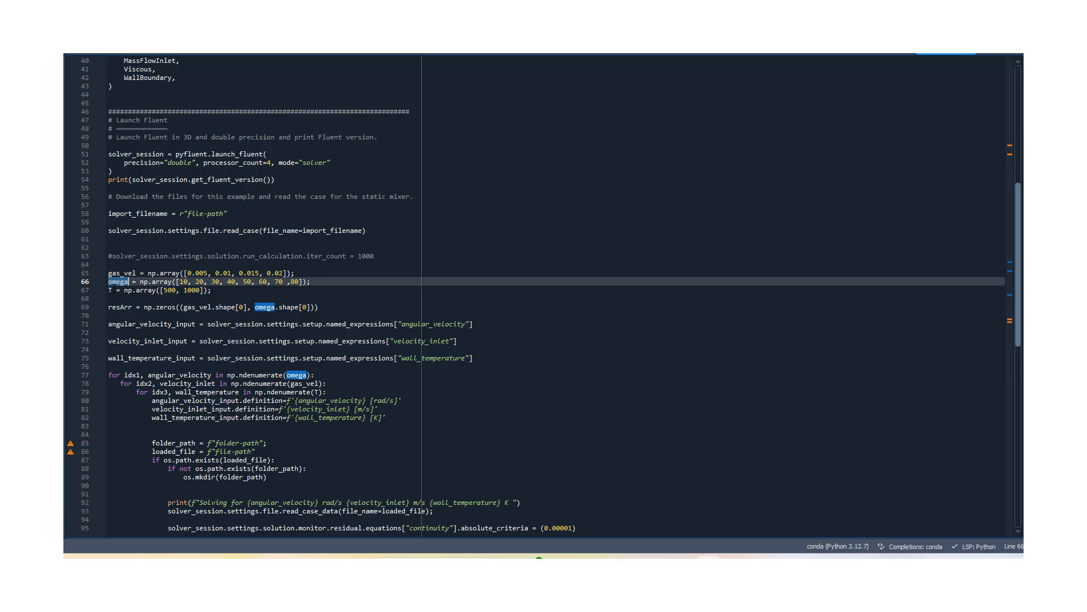
click(104, 290)
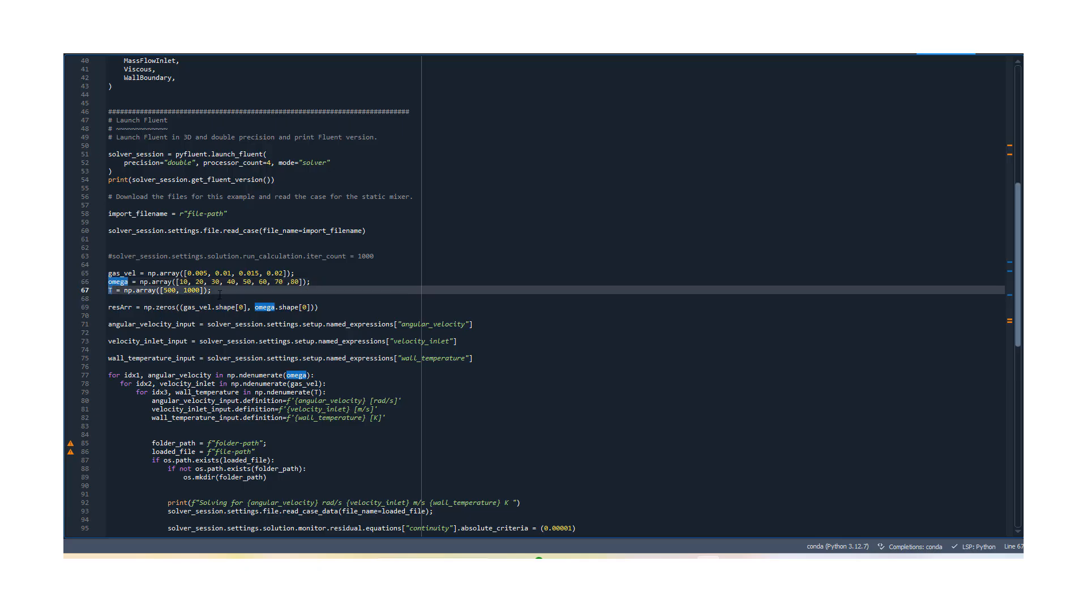
- Highlight the angular_velocity_input variable and the named expression assigned to it to examine how the script accesses Fluent's parameters
scroll(220, 294, down, 1)
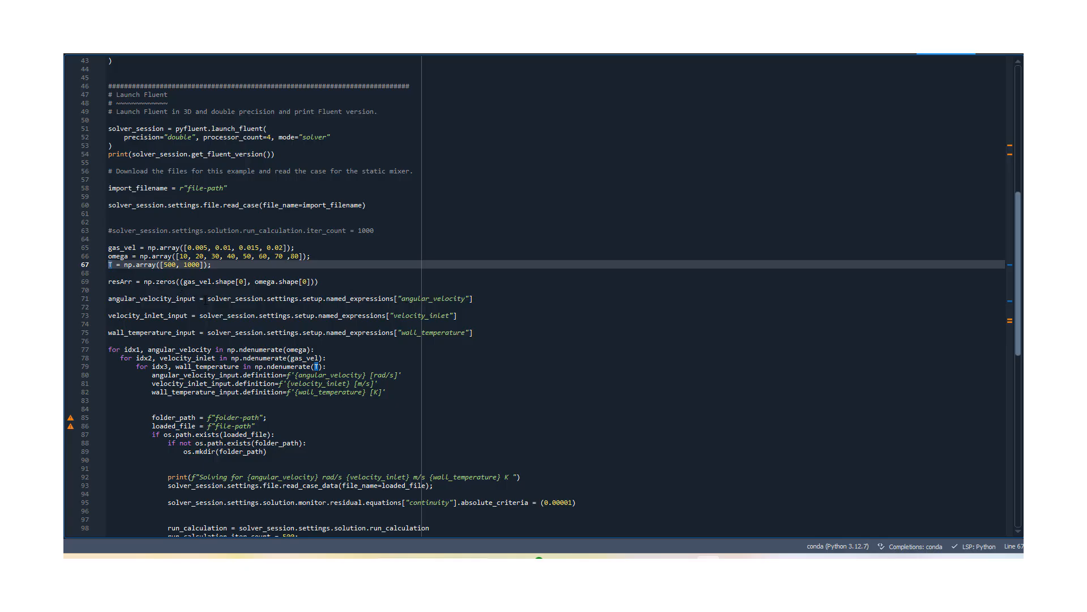
drag(208, 298, 395, 299)
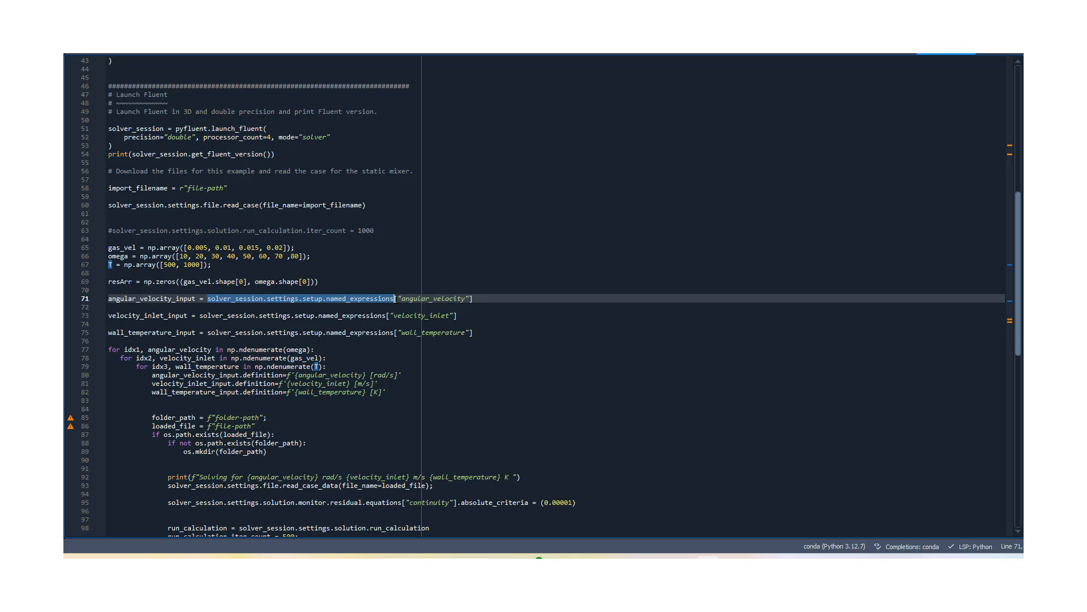
scroll(327, 299, down, 2)
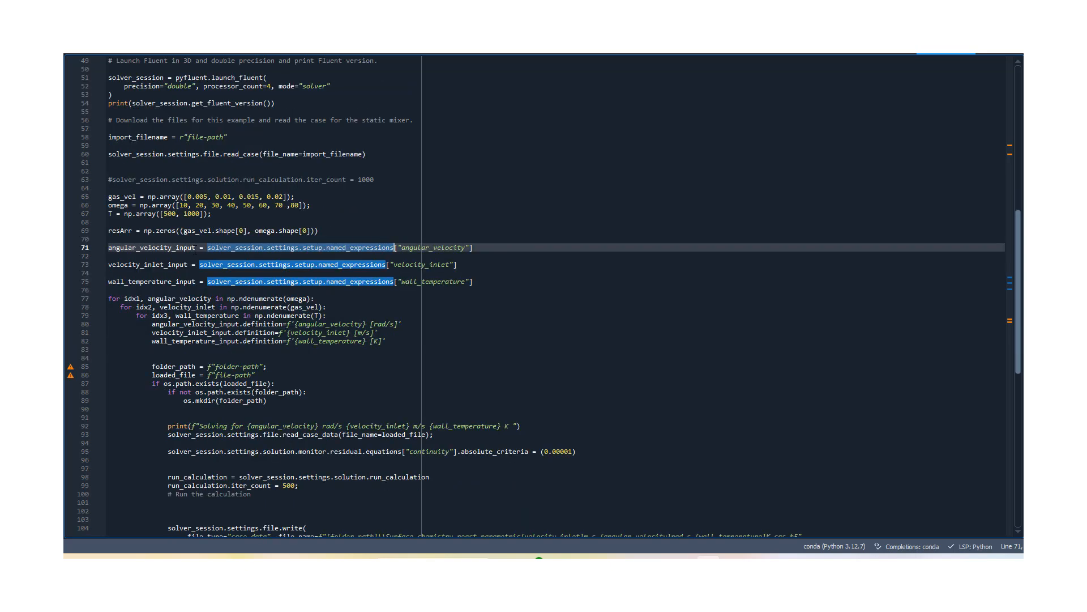
shift+drag(196, 250, 105, 250)
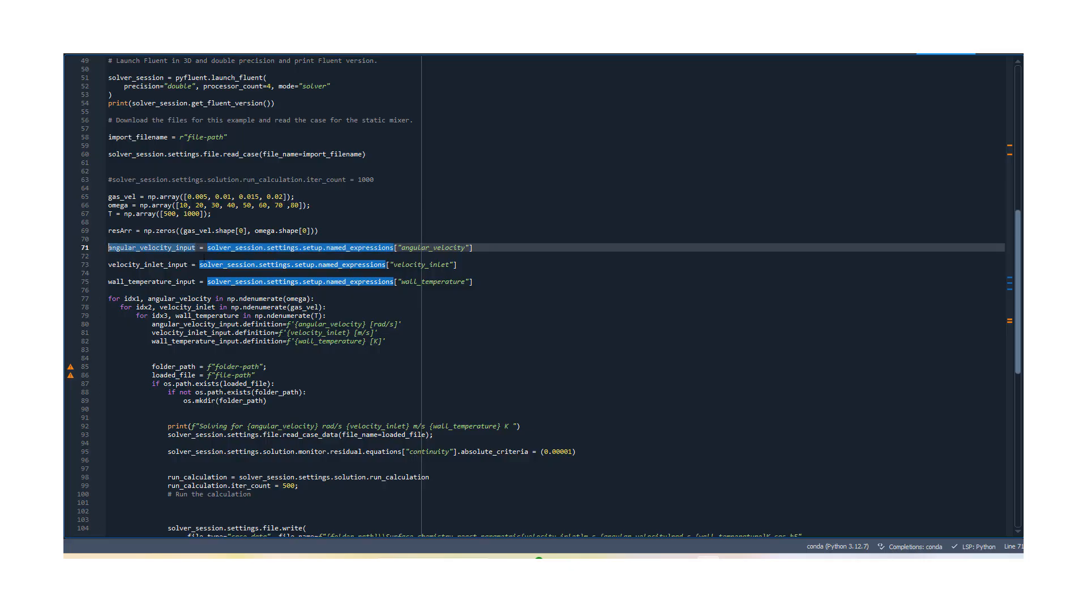
drag(207, 249, 475, 250)
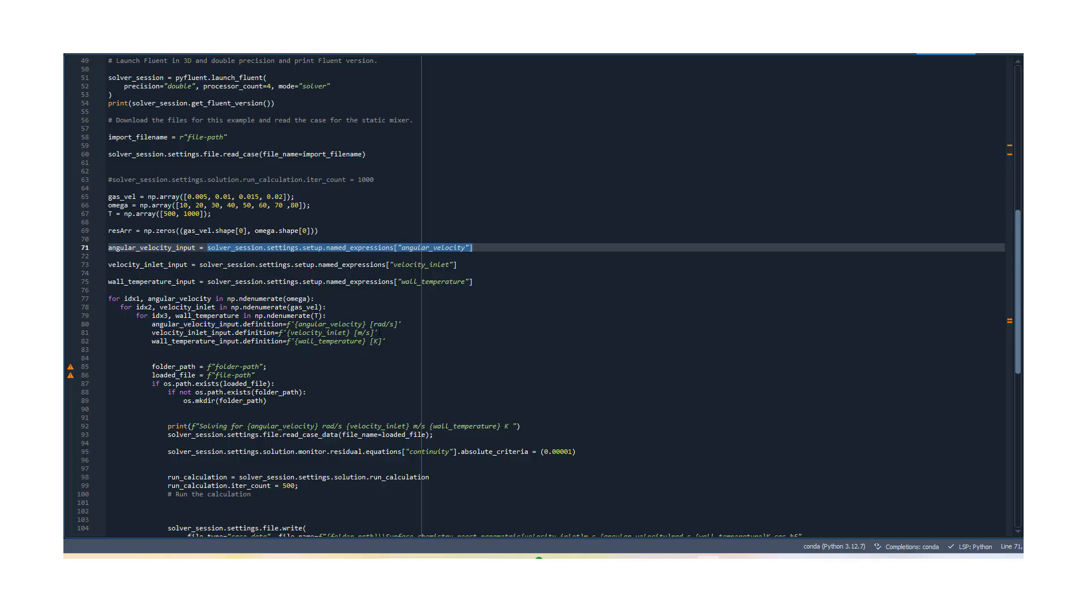
- Examine angular_velocity in the nested loop's expression definition and highlight the three parameter arrays that the loops iterate over
scroll(371, 333, down, 2)
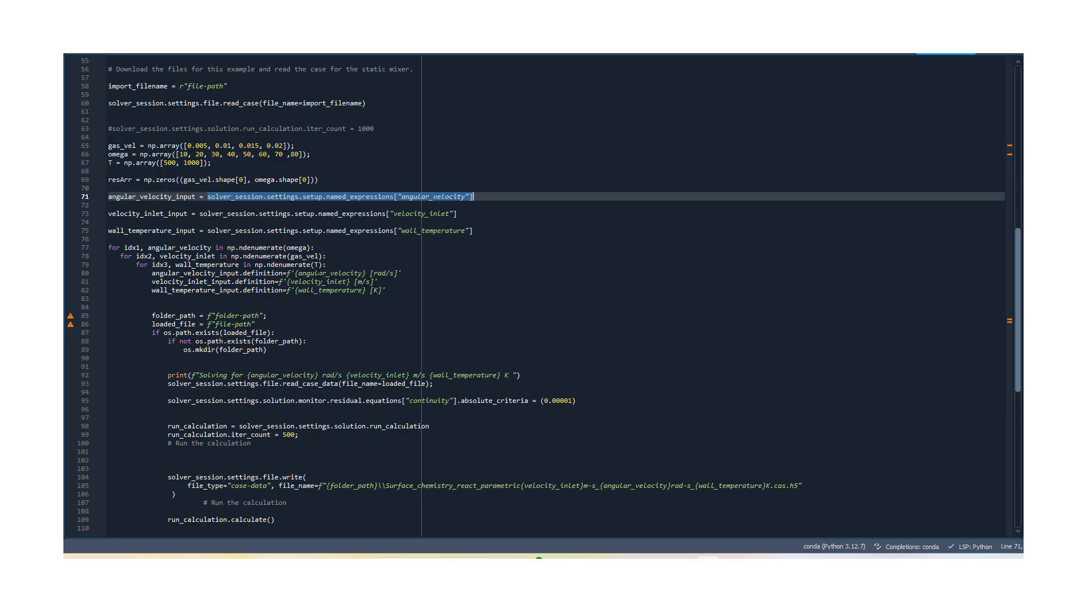
double_click(317, 273)
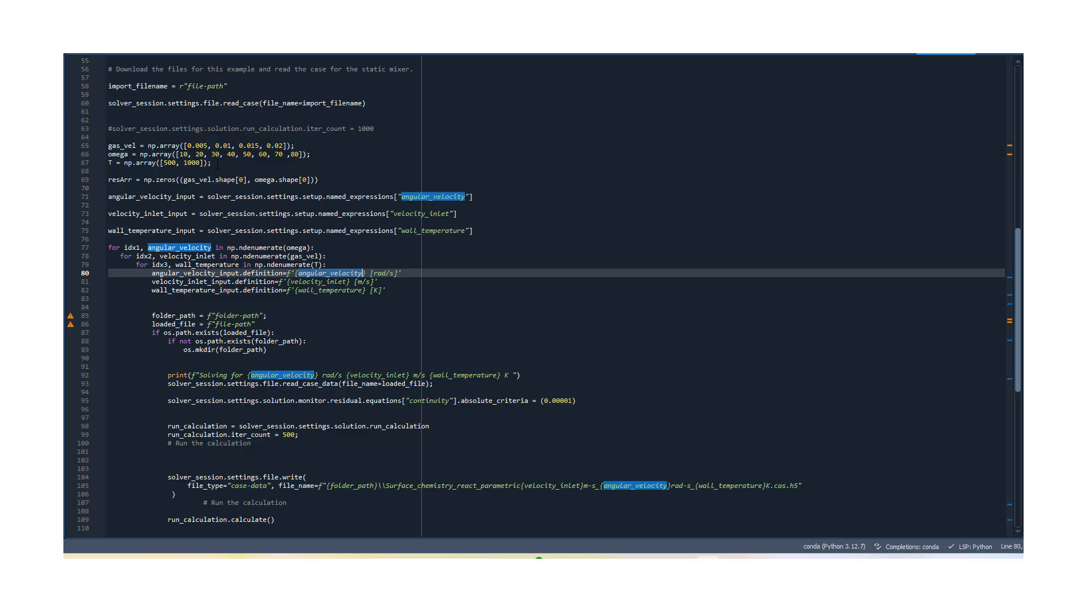
drag(218, 164, 99, 147)
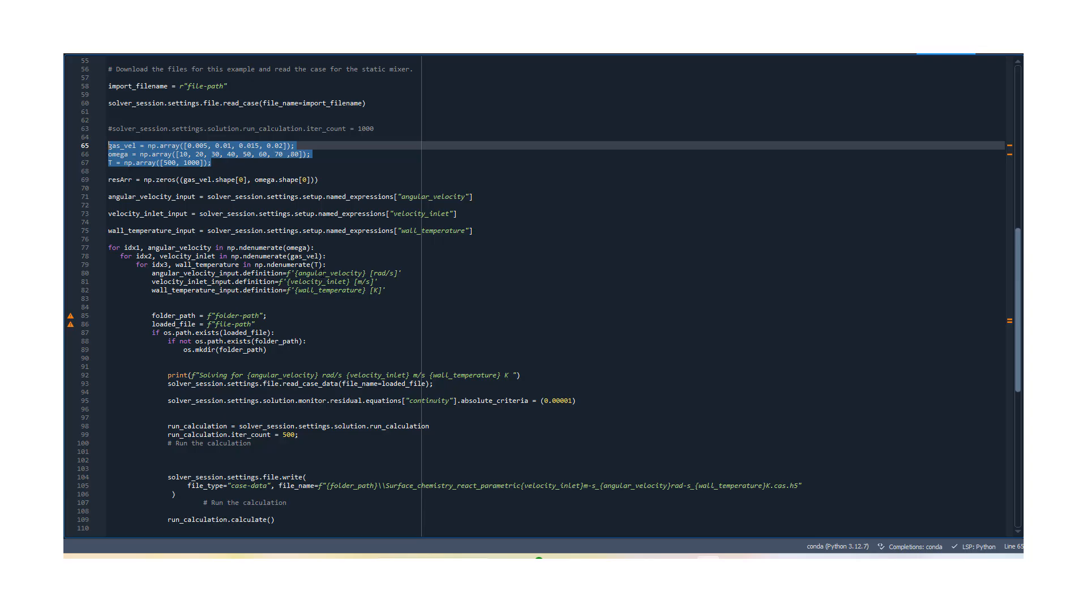
- Review the case loading and solving code inside the loop, highlighting the run_calculation.calculate() call and the continuity residual criterion line
scroll(543, 298, down, 4)
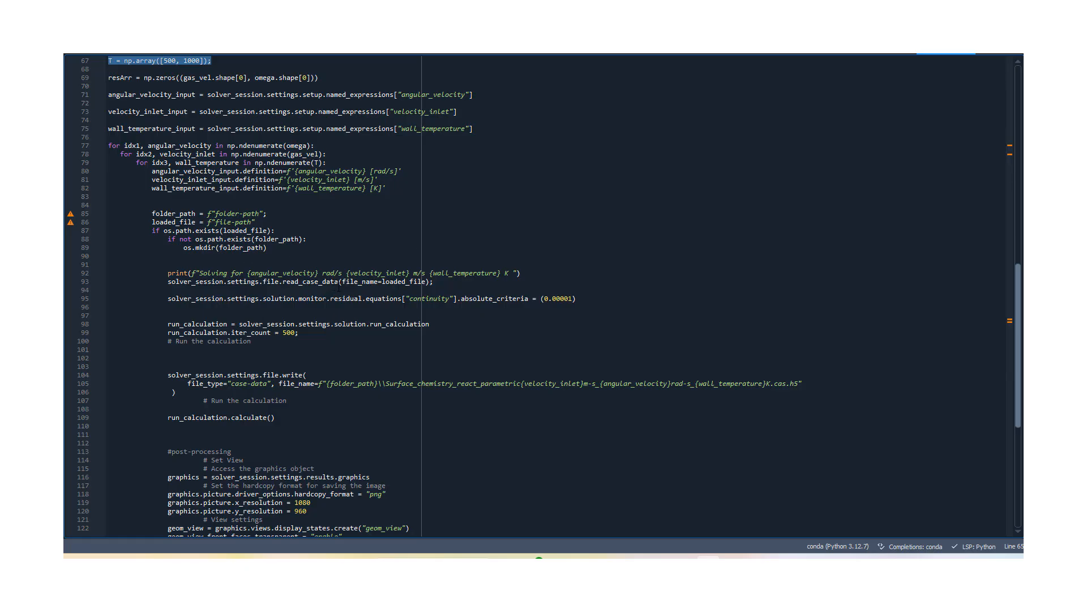
scroll(339, 286, down, 3)
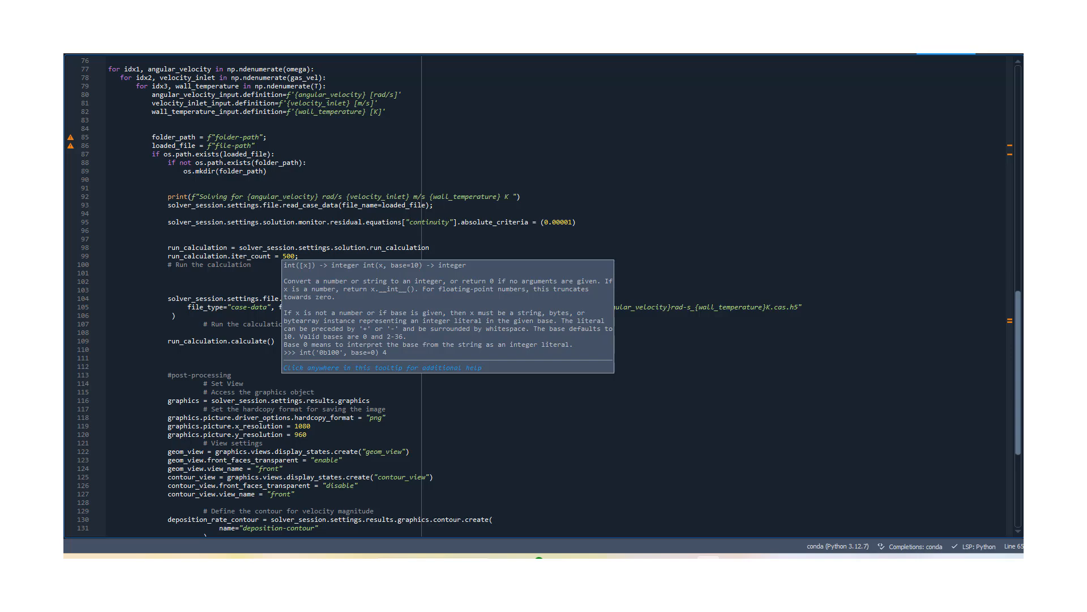
scroll(341, 409, down, 1)
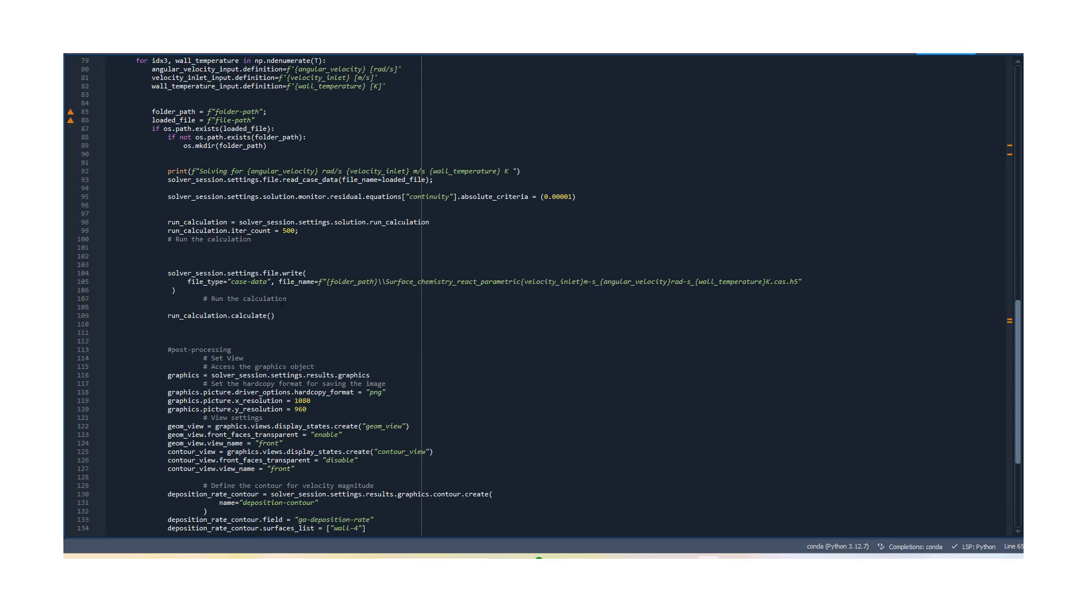
scroll(282, 302, down, 1)
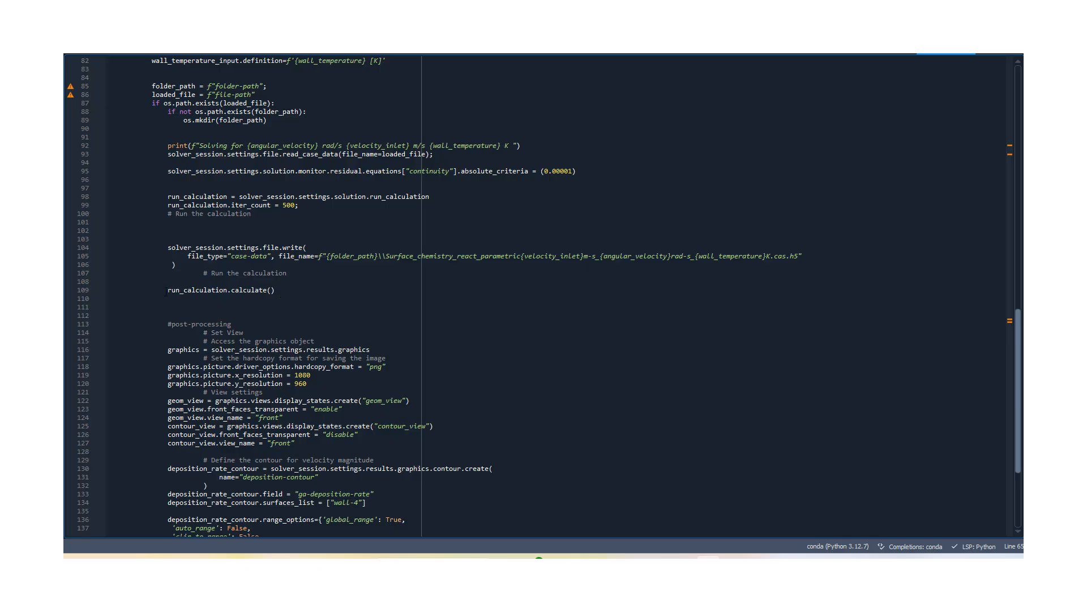
drag(166, 291, 298, 290)
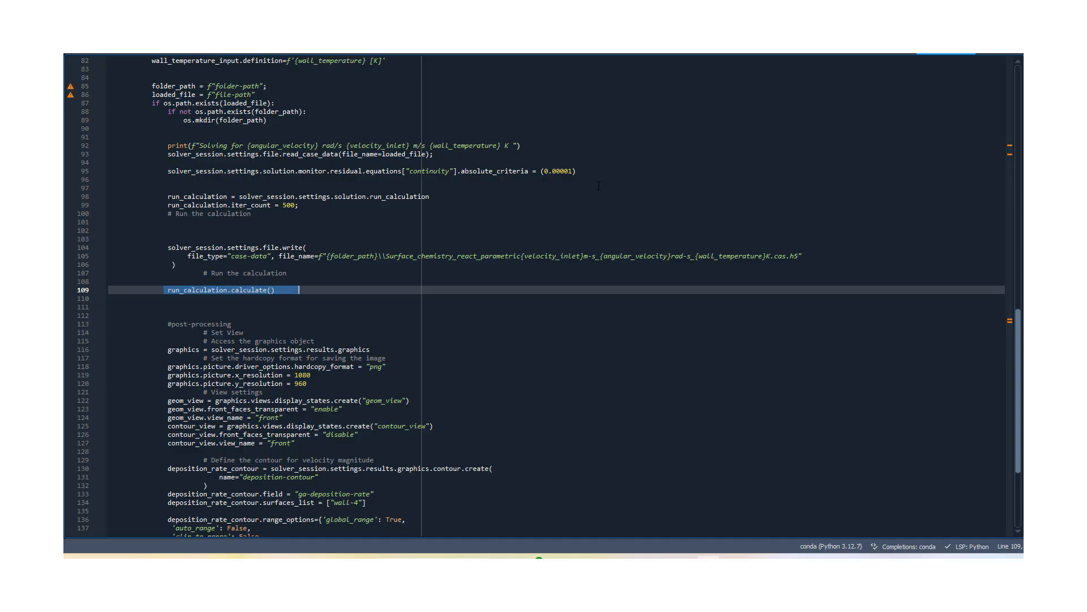
drag(584, 172, 169, 173)
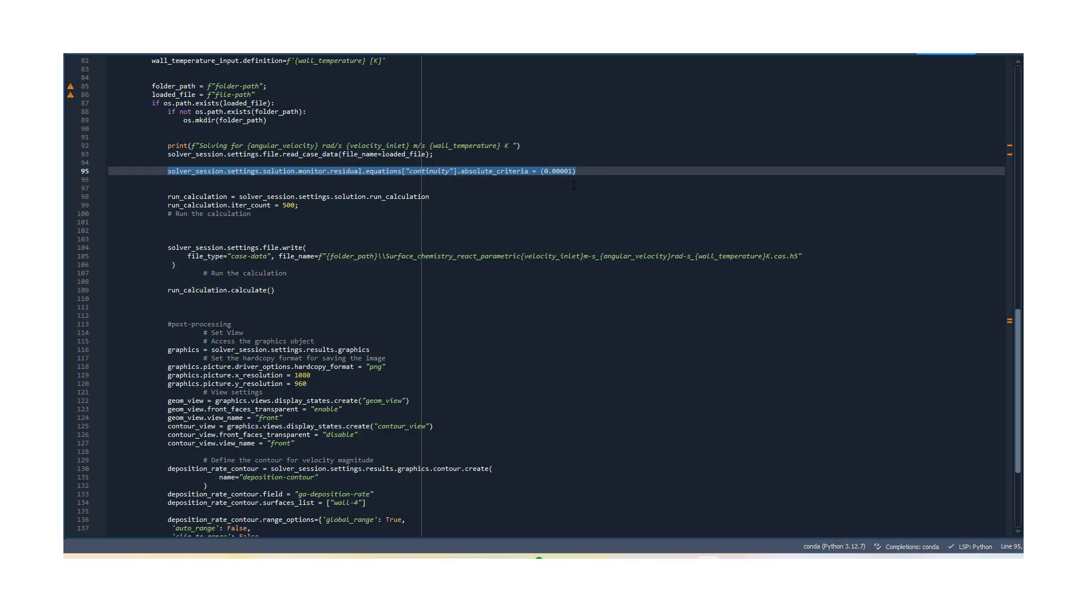
- Examine the post-processing block from the graphics object through the deposition-rate contour settings and picture export
scroll(393, 329, down, 3)
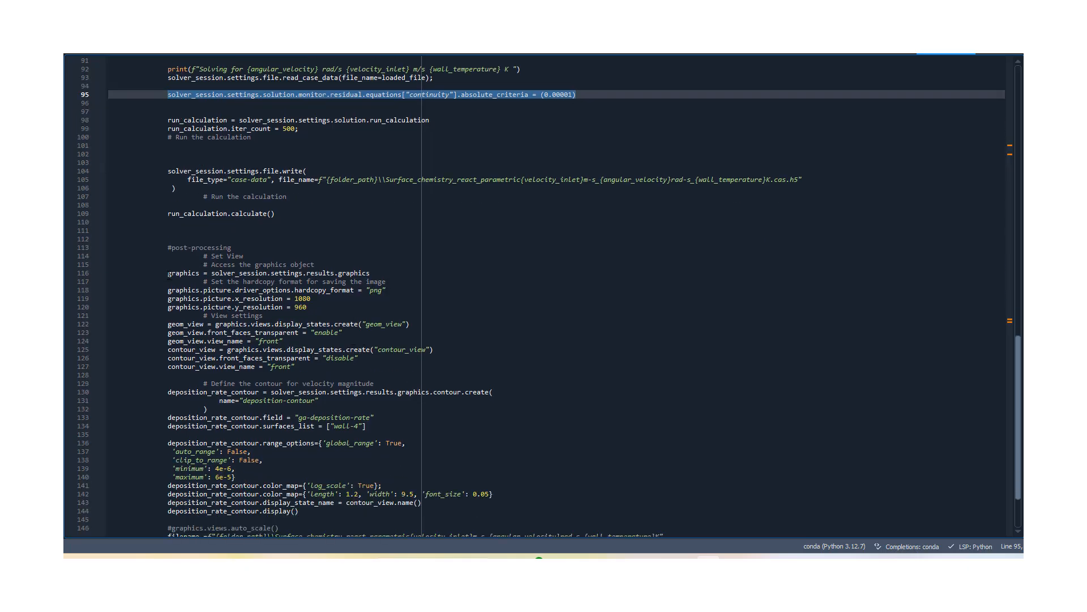
click(168, 274)
scroll(169, 274, down, 3)
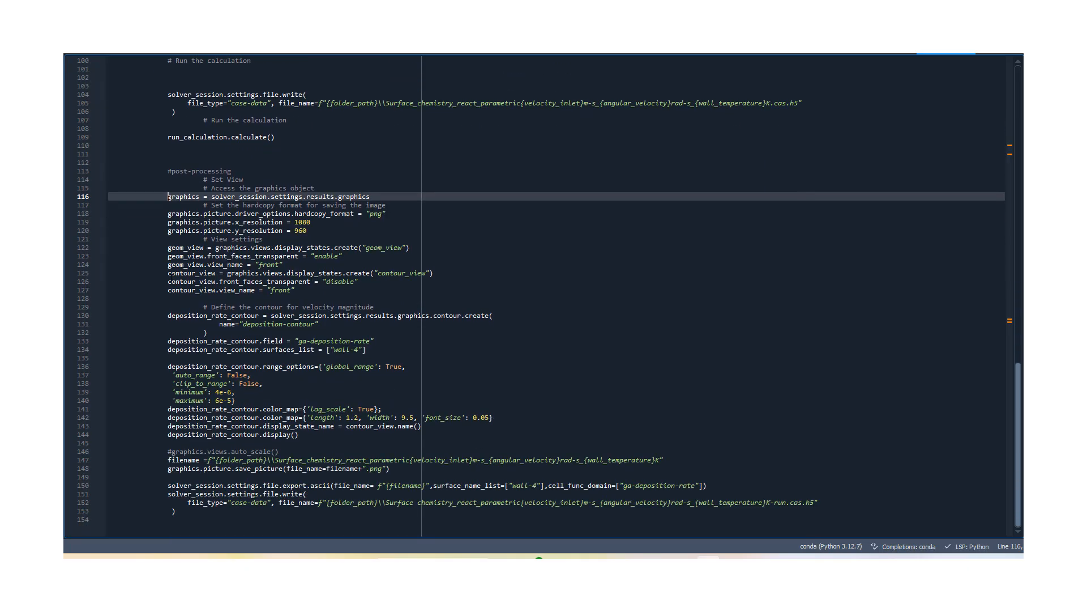
scroll(169, 274, up, 1)
scroll(549, 295, down, 1)
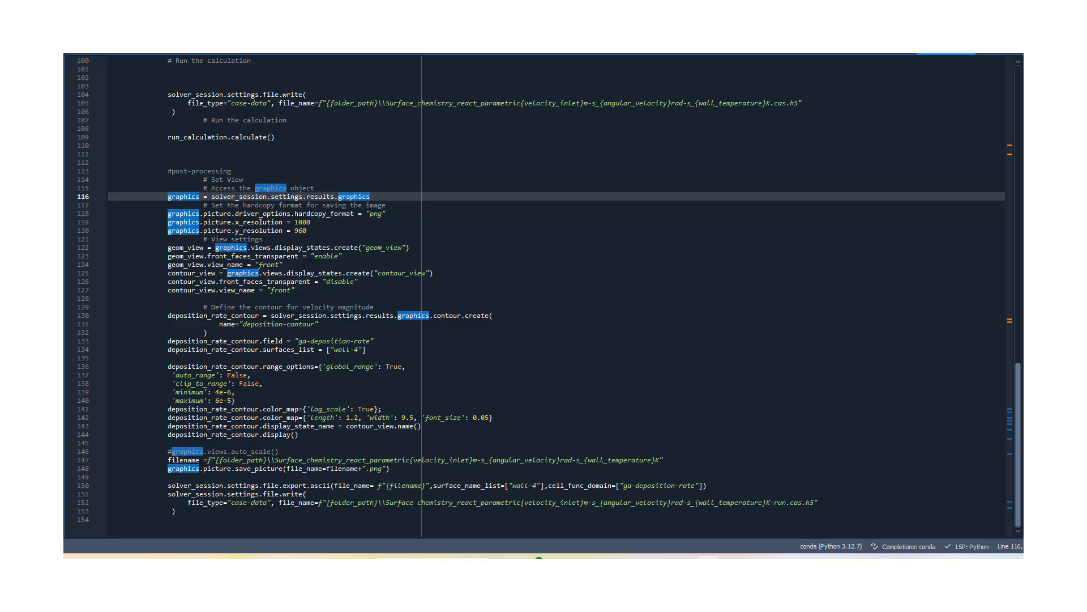
- Highlight the final solver_session.settings.file.write call that saves the case-data file of each run, then clear the selection
click(239, 452)
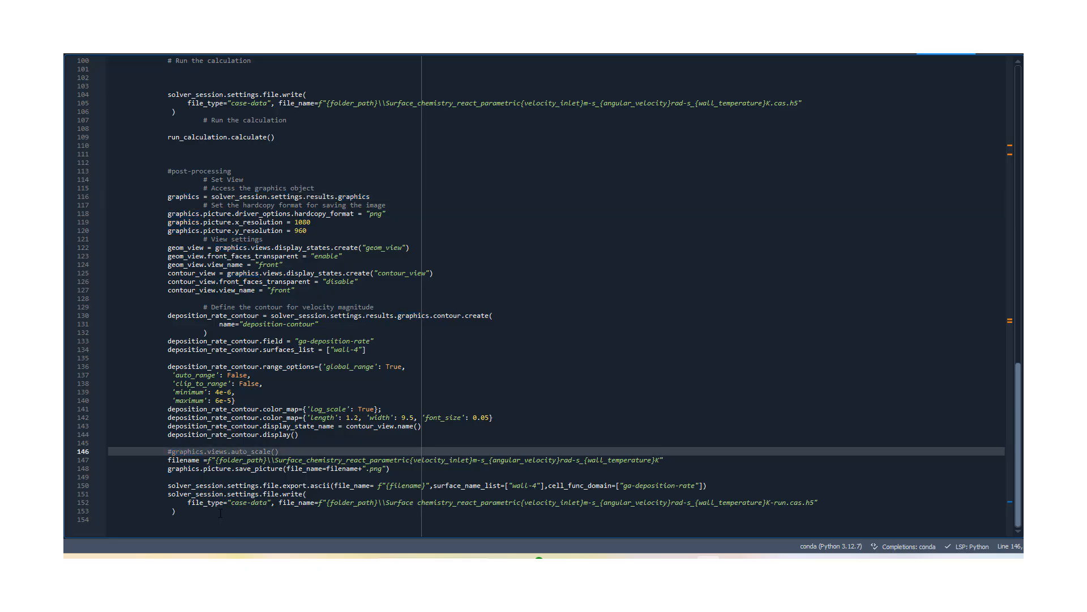
drag(192, 510, 169, 497)
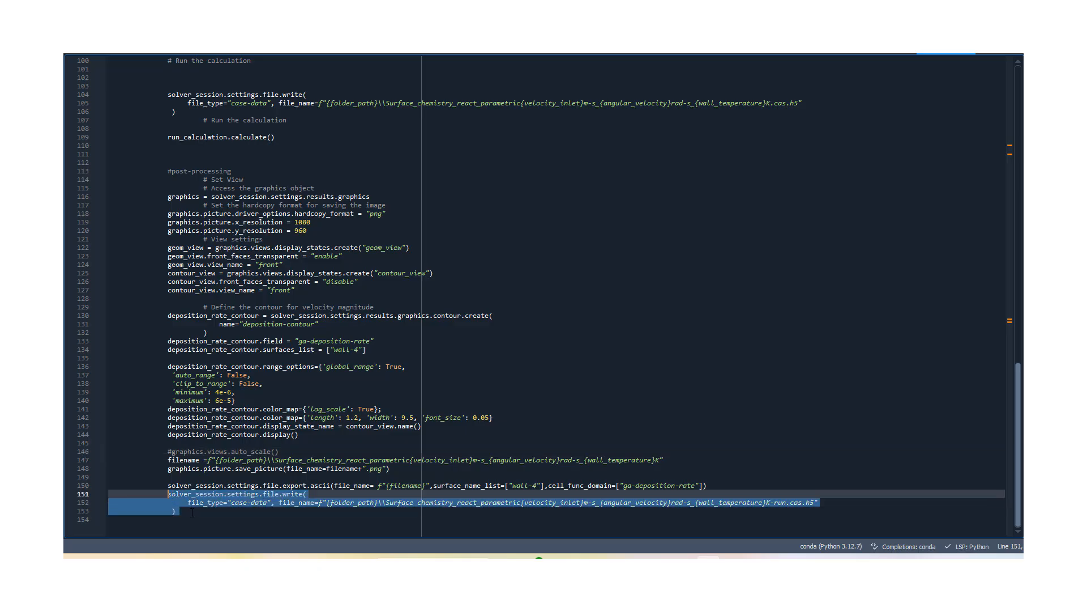
click(189, 510)
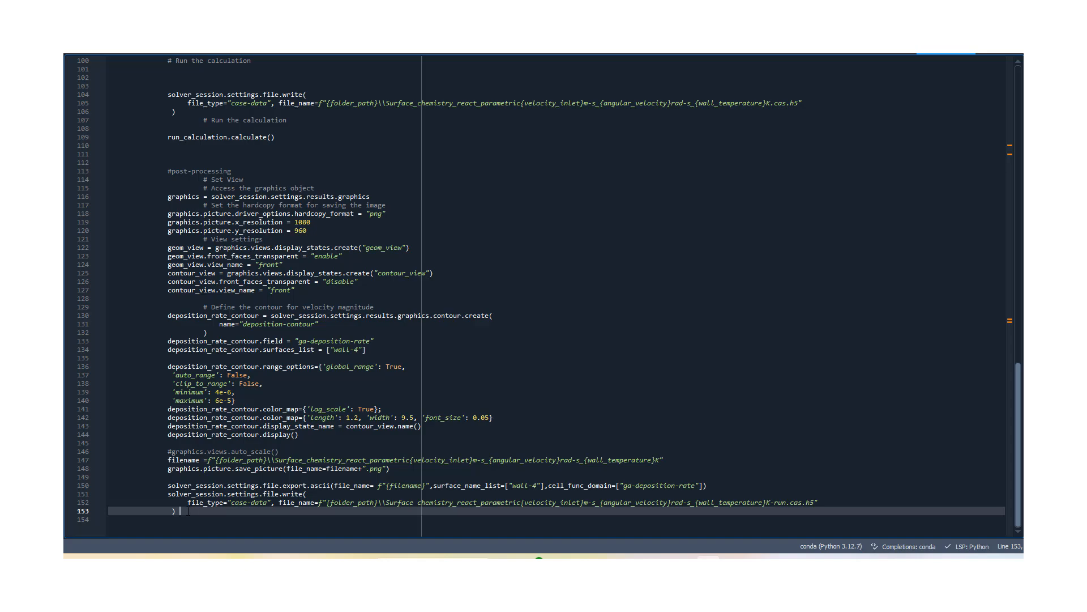
drag(180, 510, 169, 497)
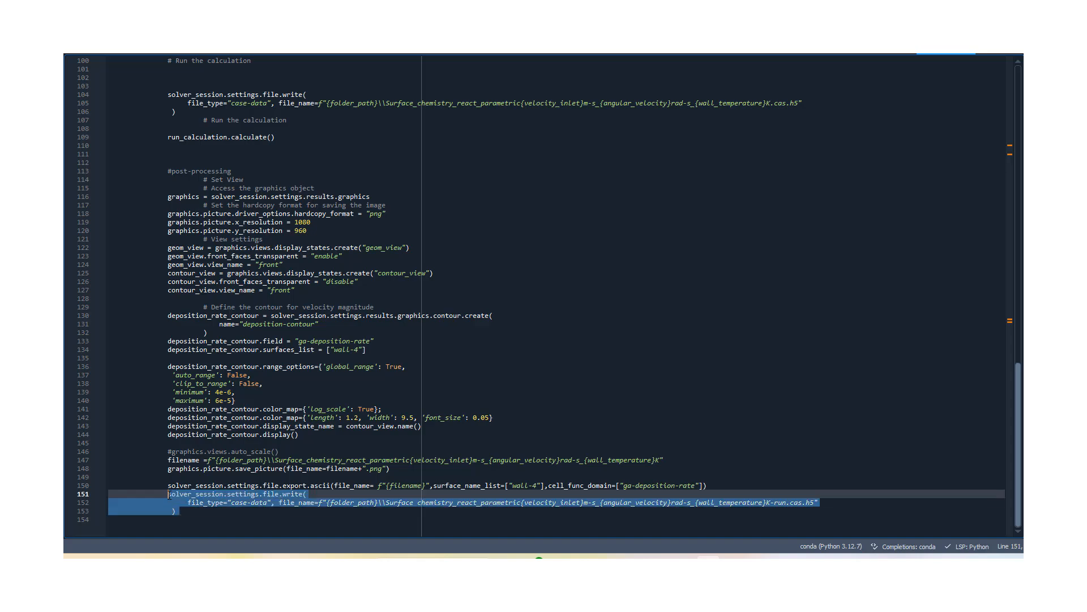
click(211, 512)
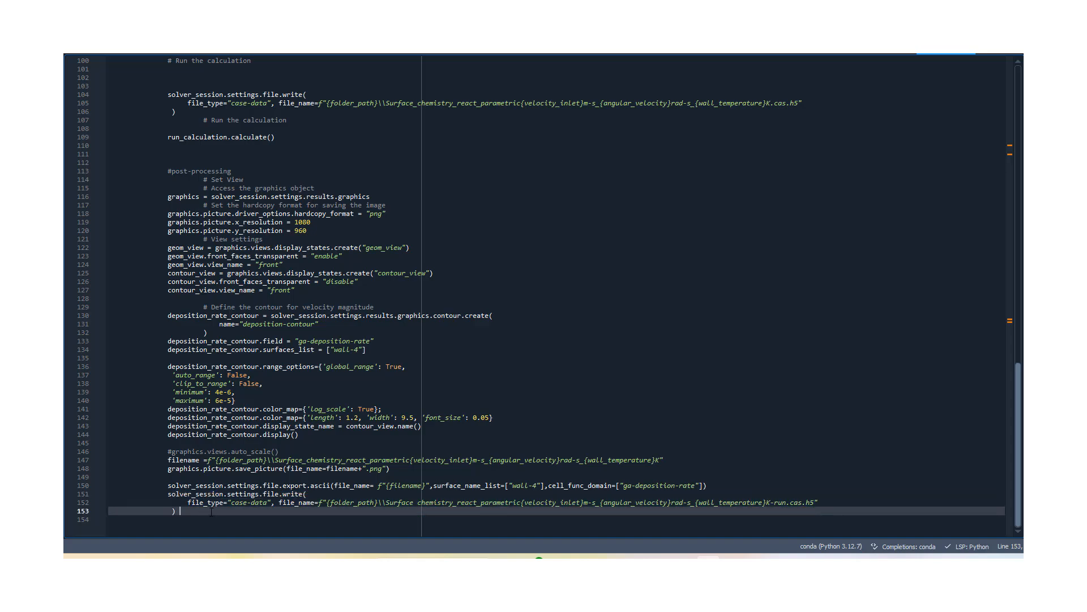